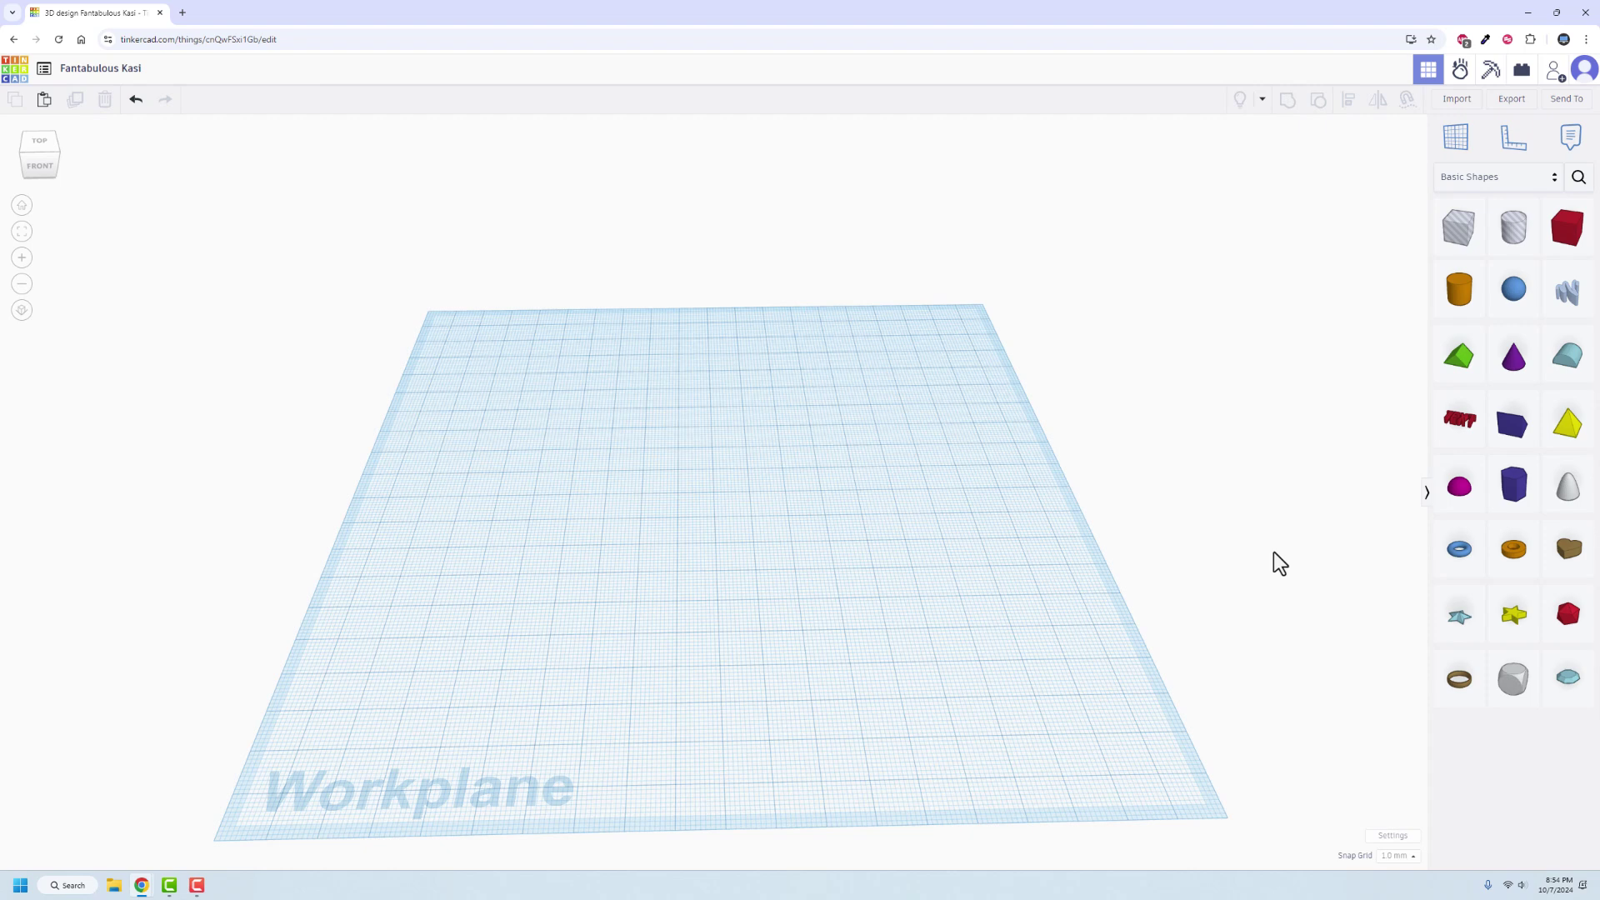
Place a red box and an orange cylinder on the workplane.
left_click(1569, 244)
left_click_drag(712, 553, 712, 552)
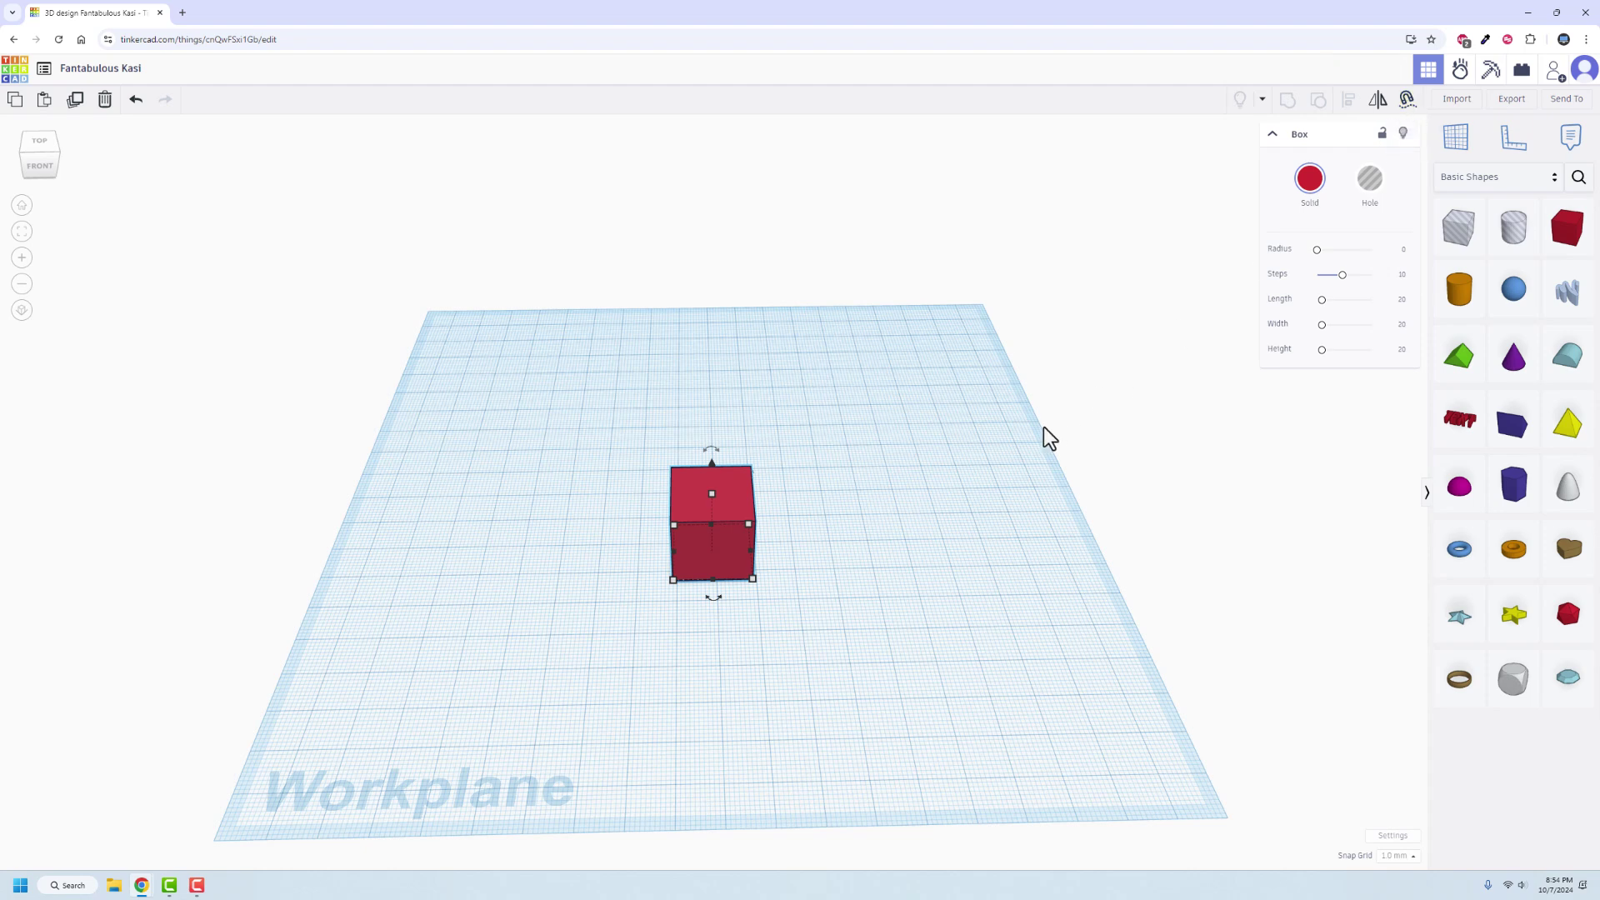
left_click(987, 443)
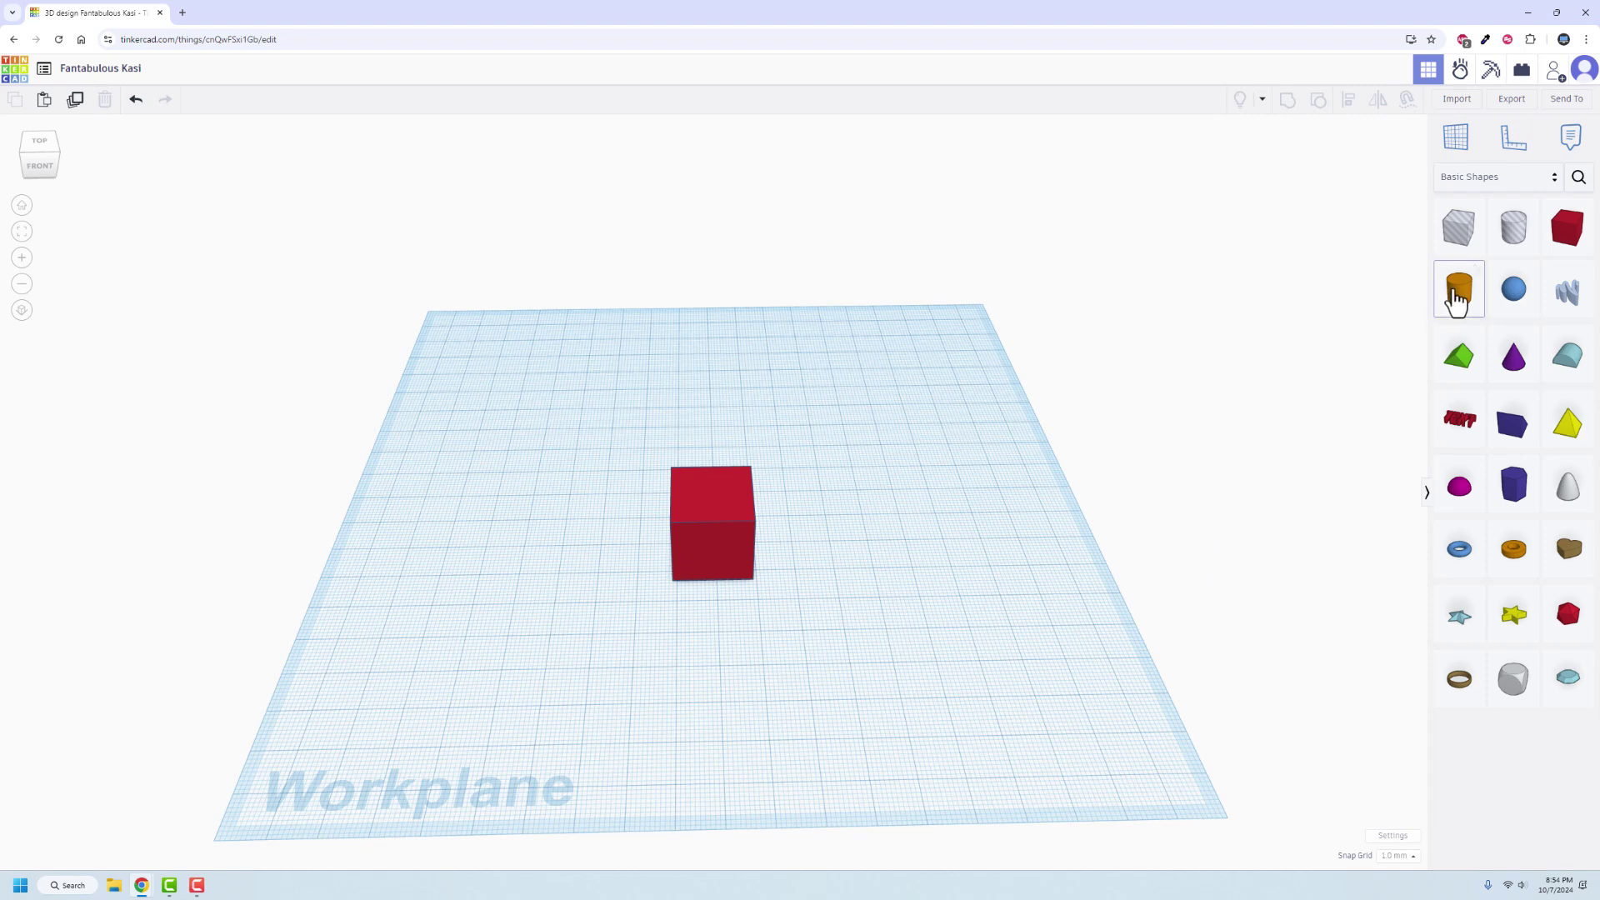
left_click_drag(1450, 296, 921, 466)
left_click(902, 759)
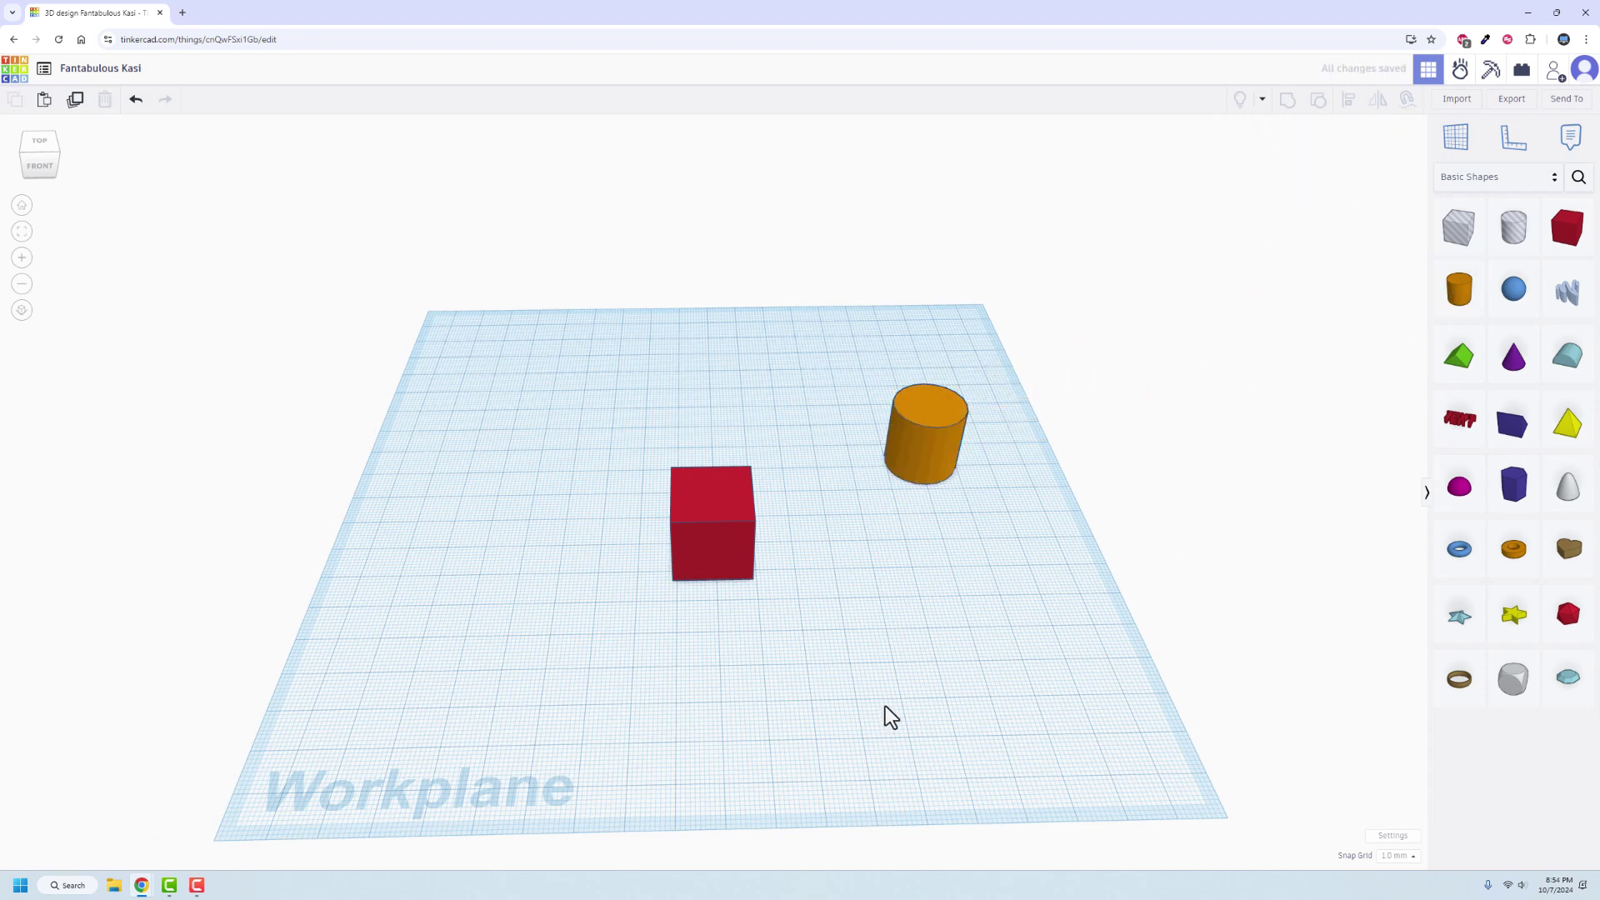
Cruise the orange cylinder onto the top of the red box.
left_click(938, 467)
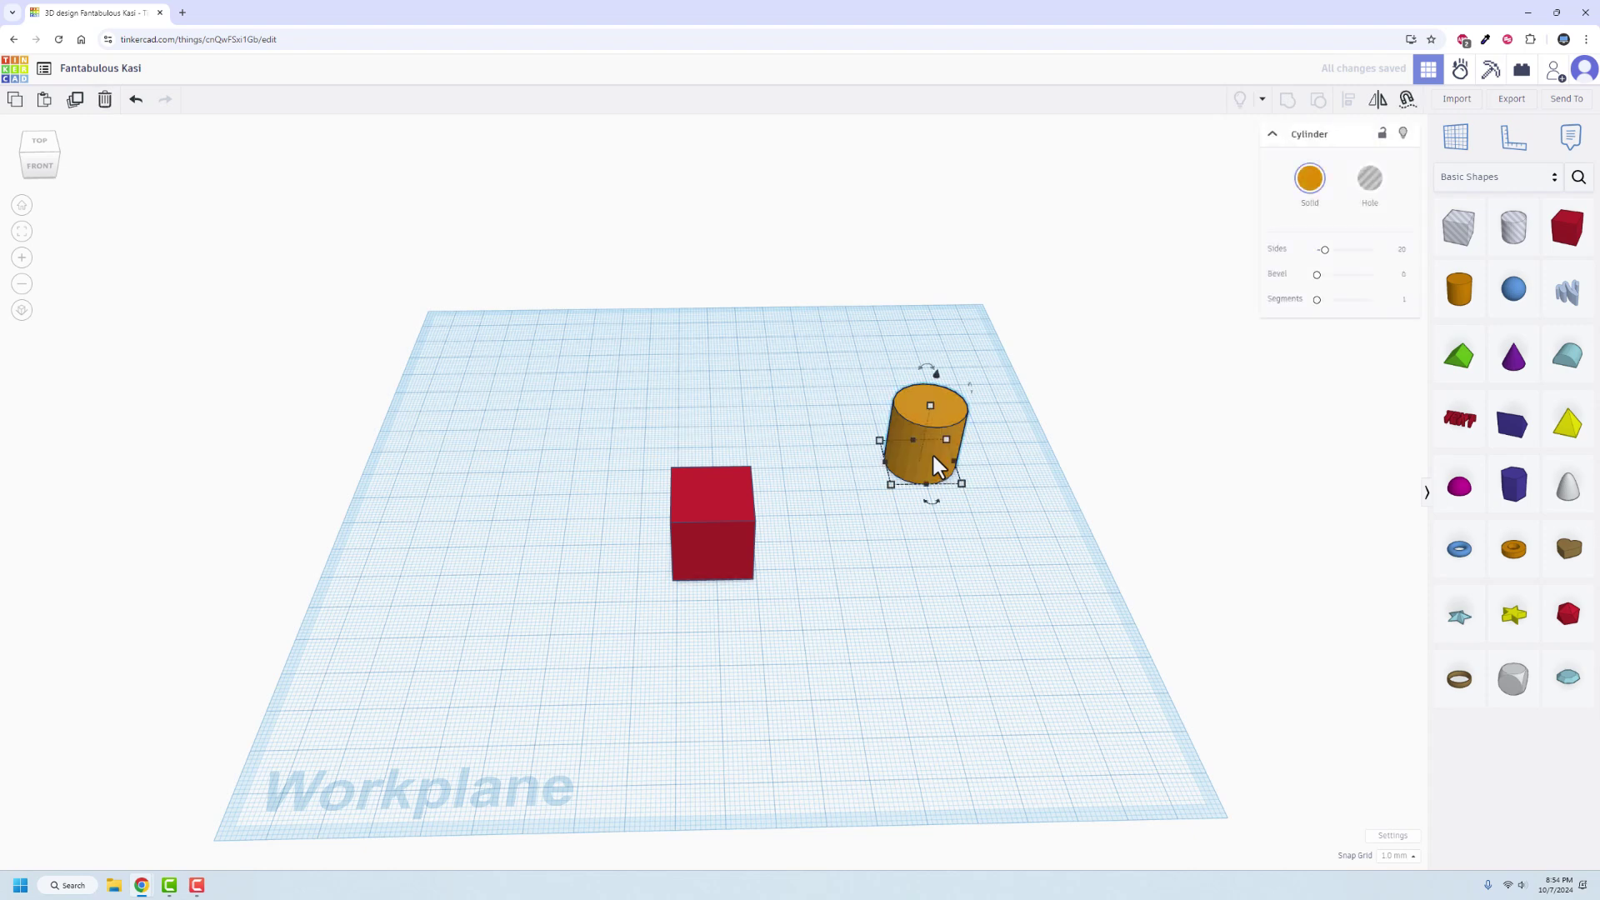
left_click_drag(934, 457, 934, 457)
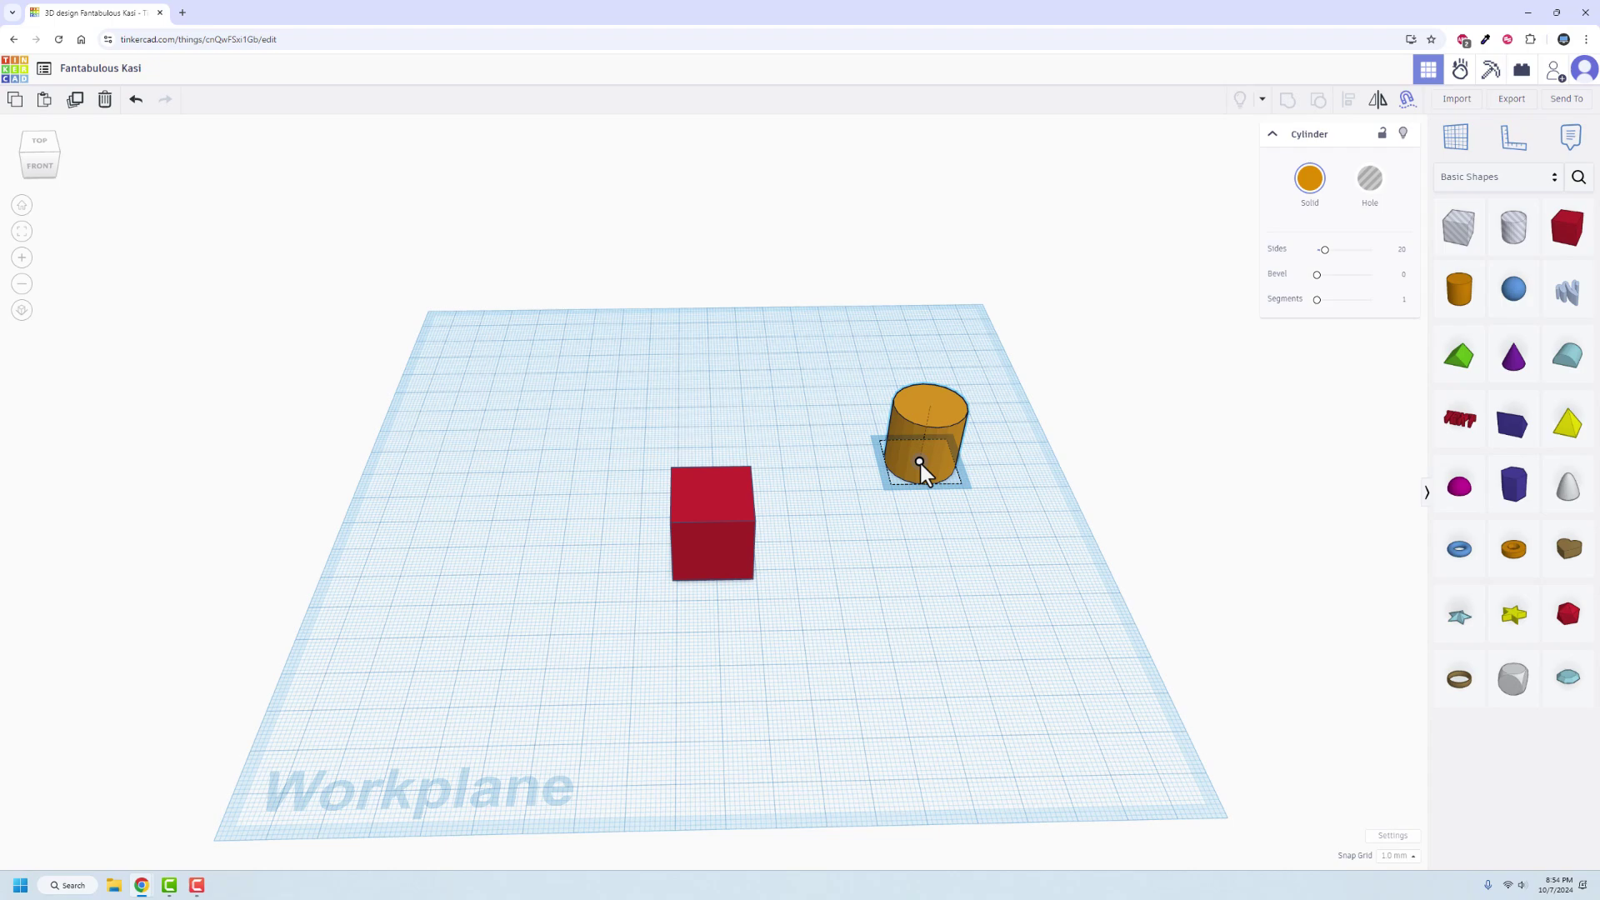
scroll(922, 462, "up", 10)
scroll(919, 459, "down", 4)
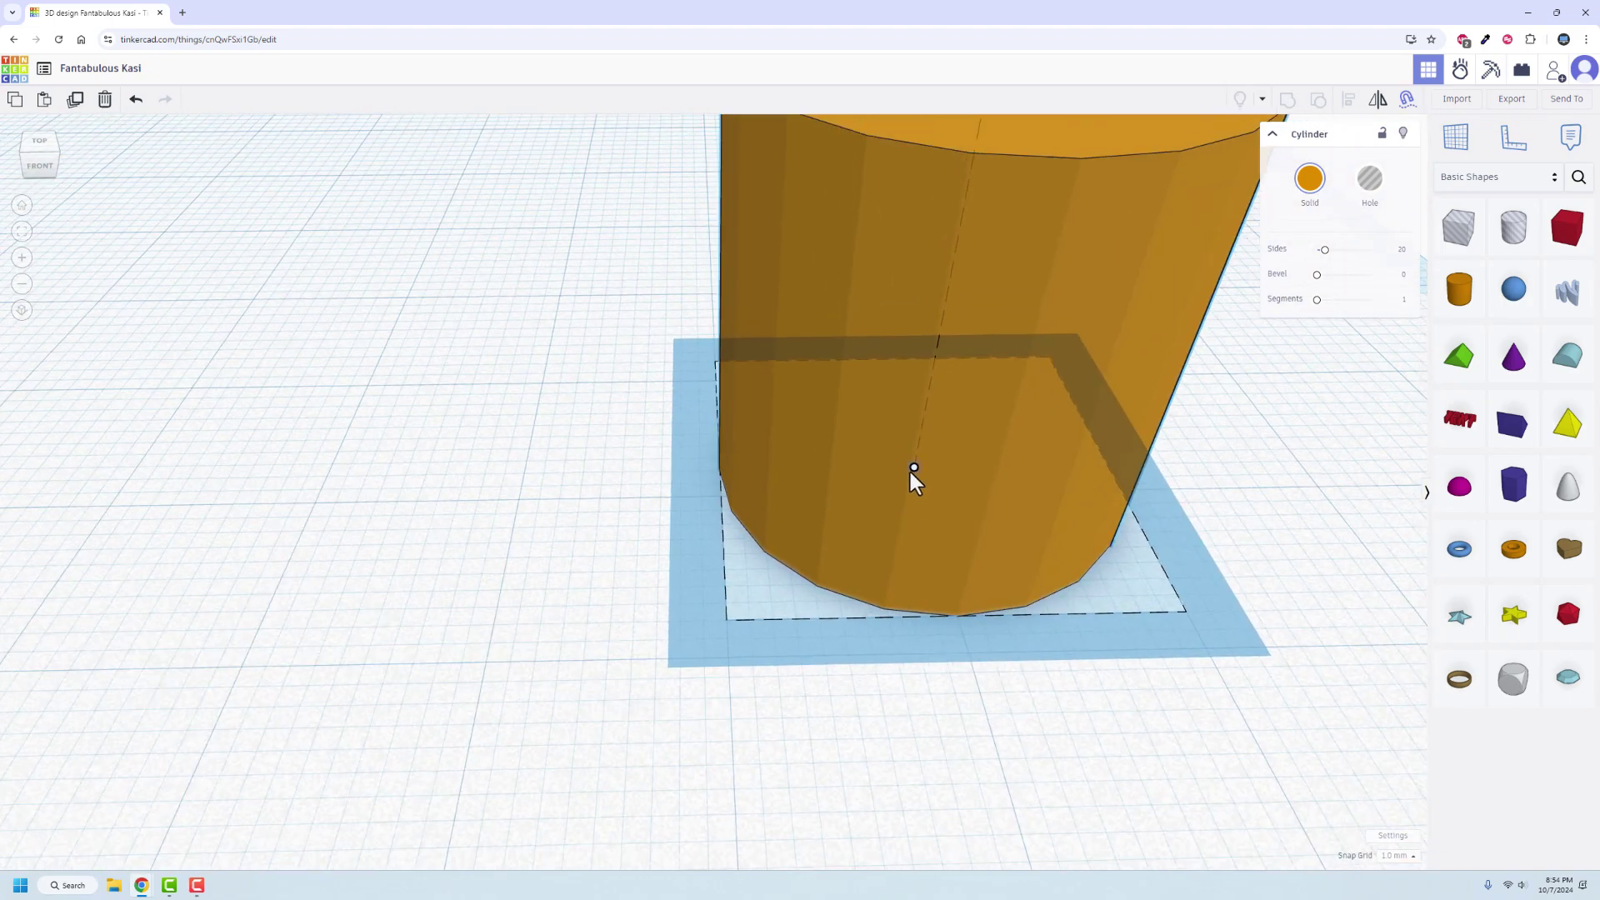
scroll(912, 469, "down", 8)
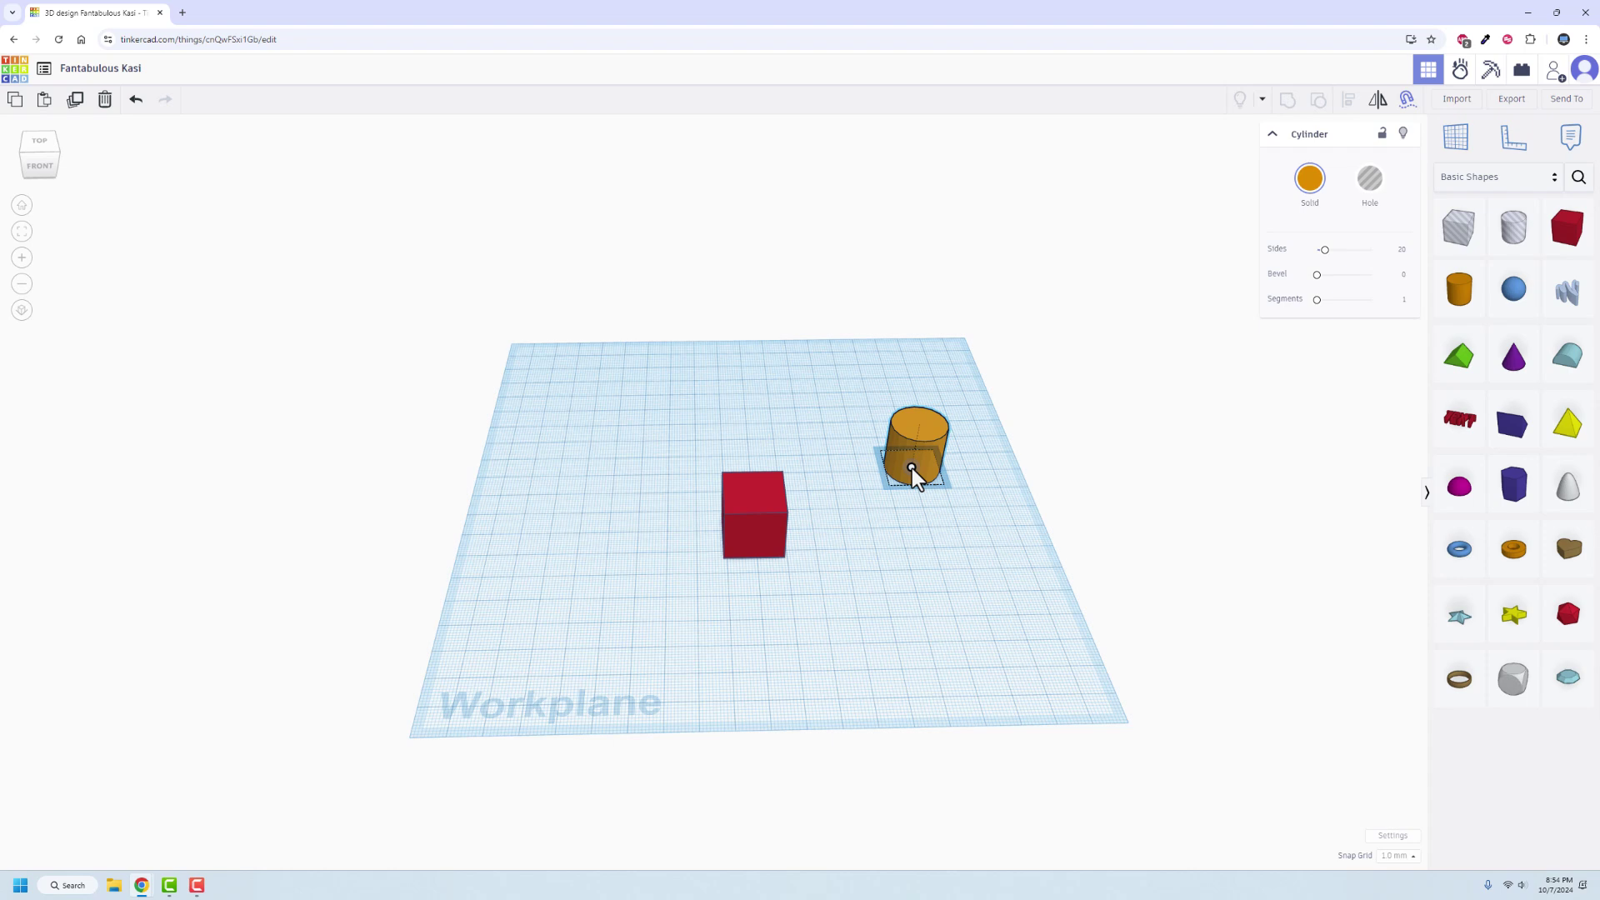
left_click_drag(912, 469, 754, 492)
Undo the stacking and lift the orange cylinder to 14.00 above the workplane.
left_click(650, 577)
right_click_drag(653, 592, 795, 528)
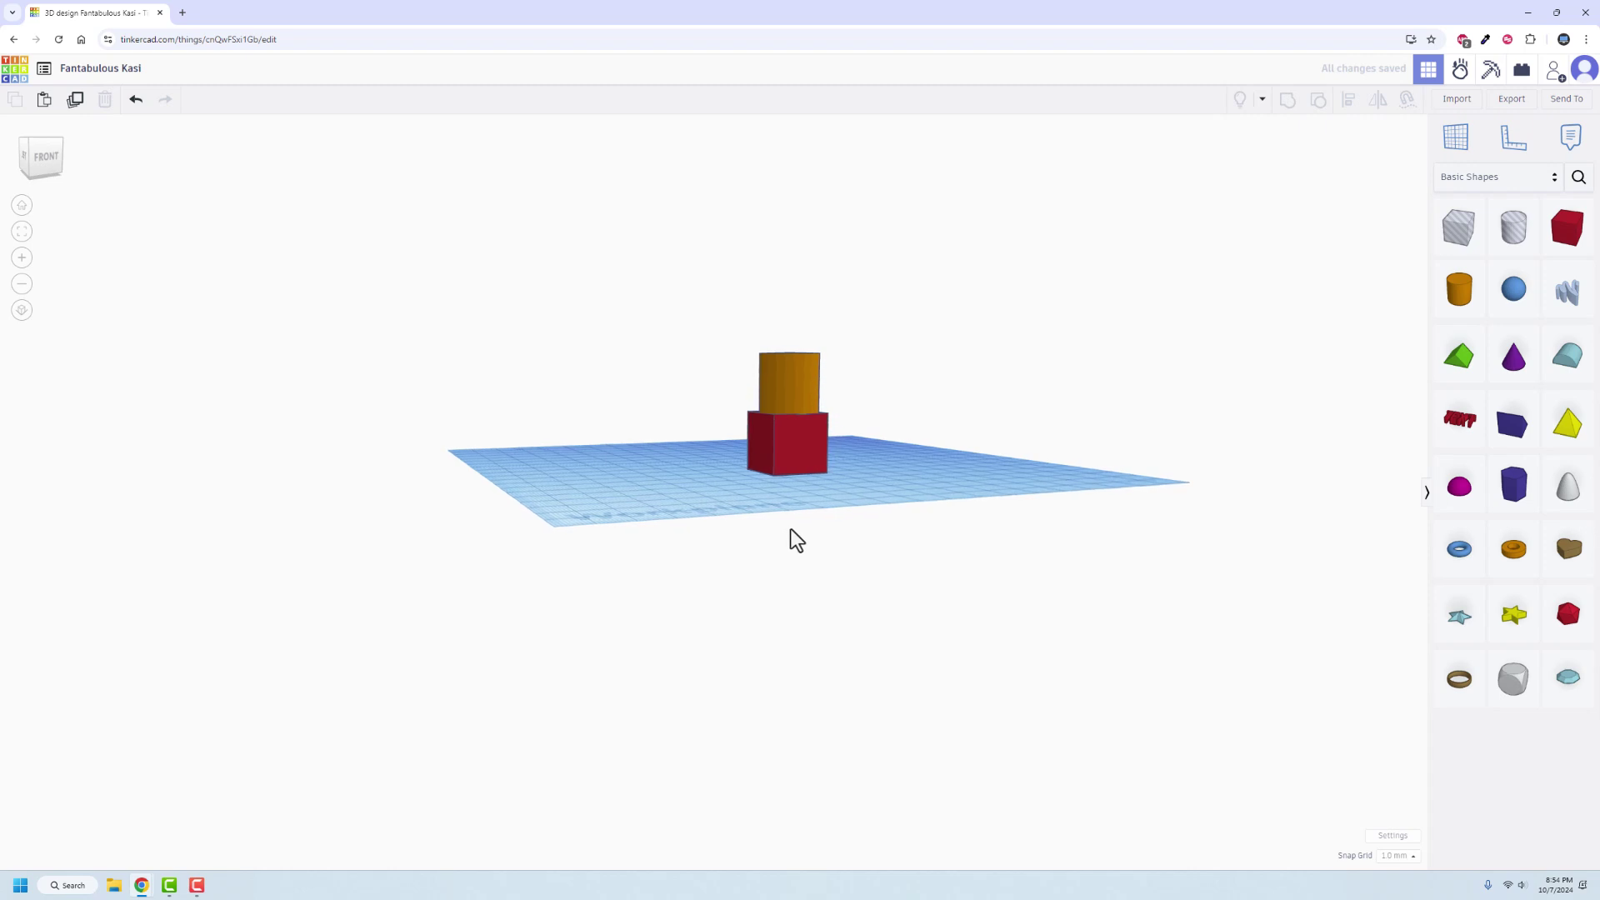
key("ctrl+z")
right_click_drag(979, 431, 922, 454)
left_click(922, 452)
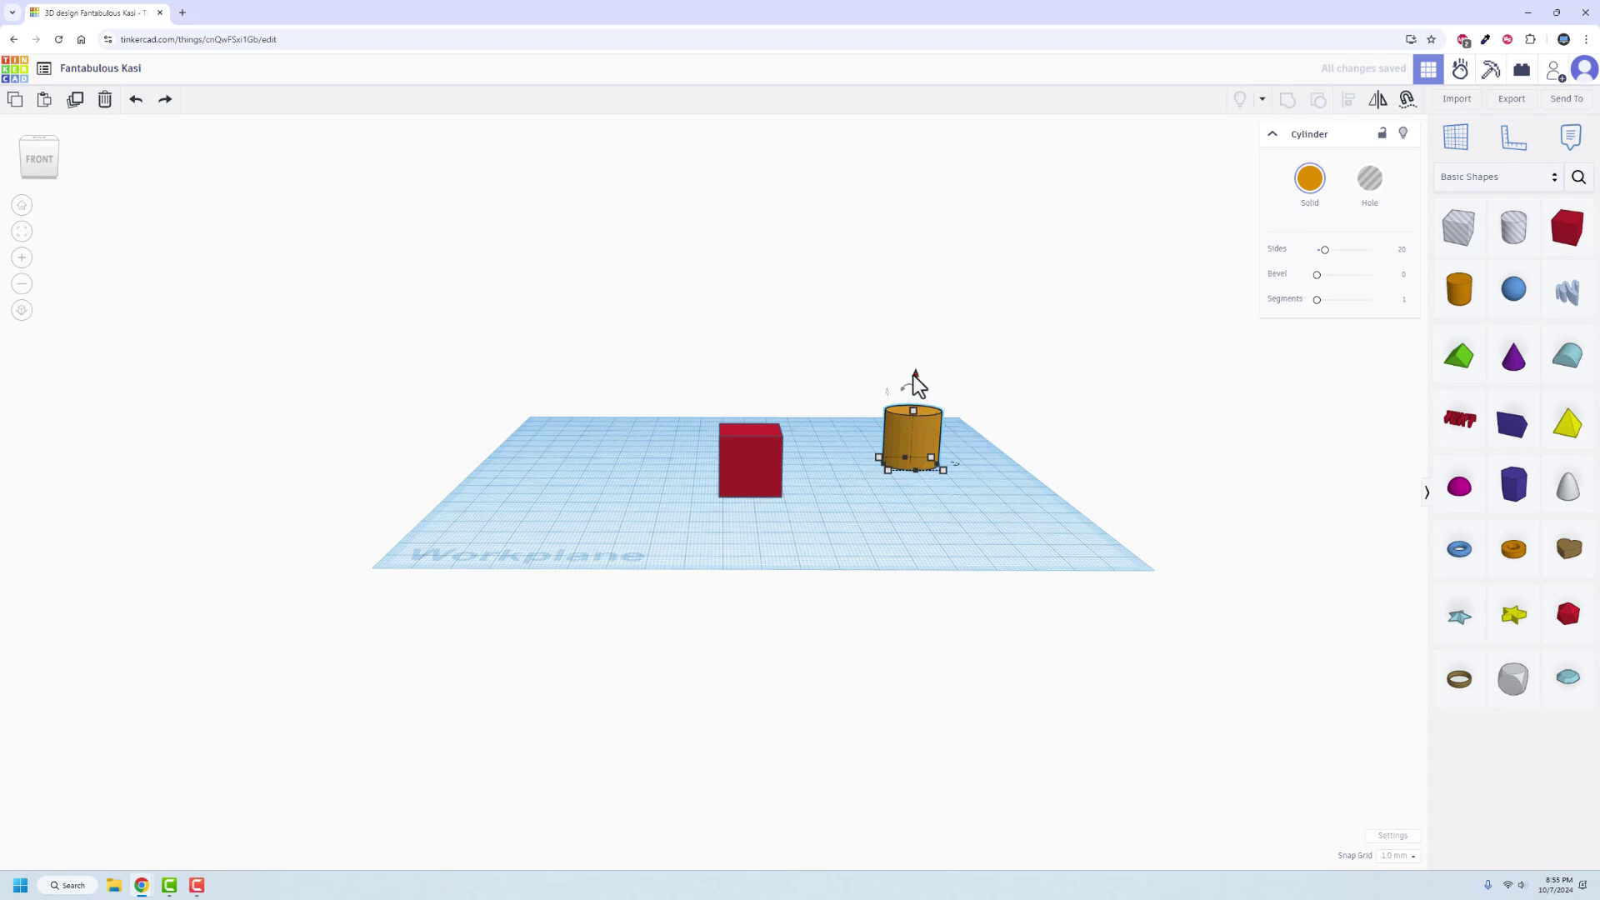
left_click_drag(917, 373, 922, 333)
left_click(838, 437)
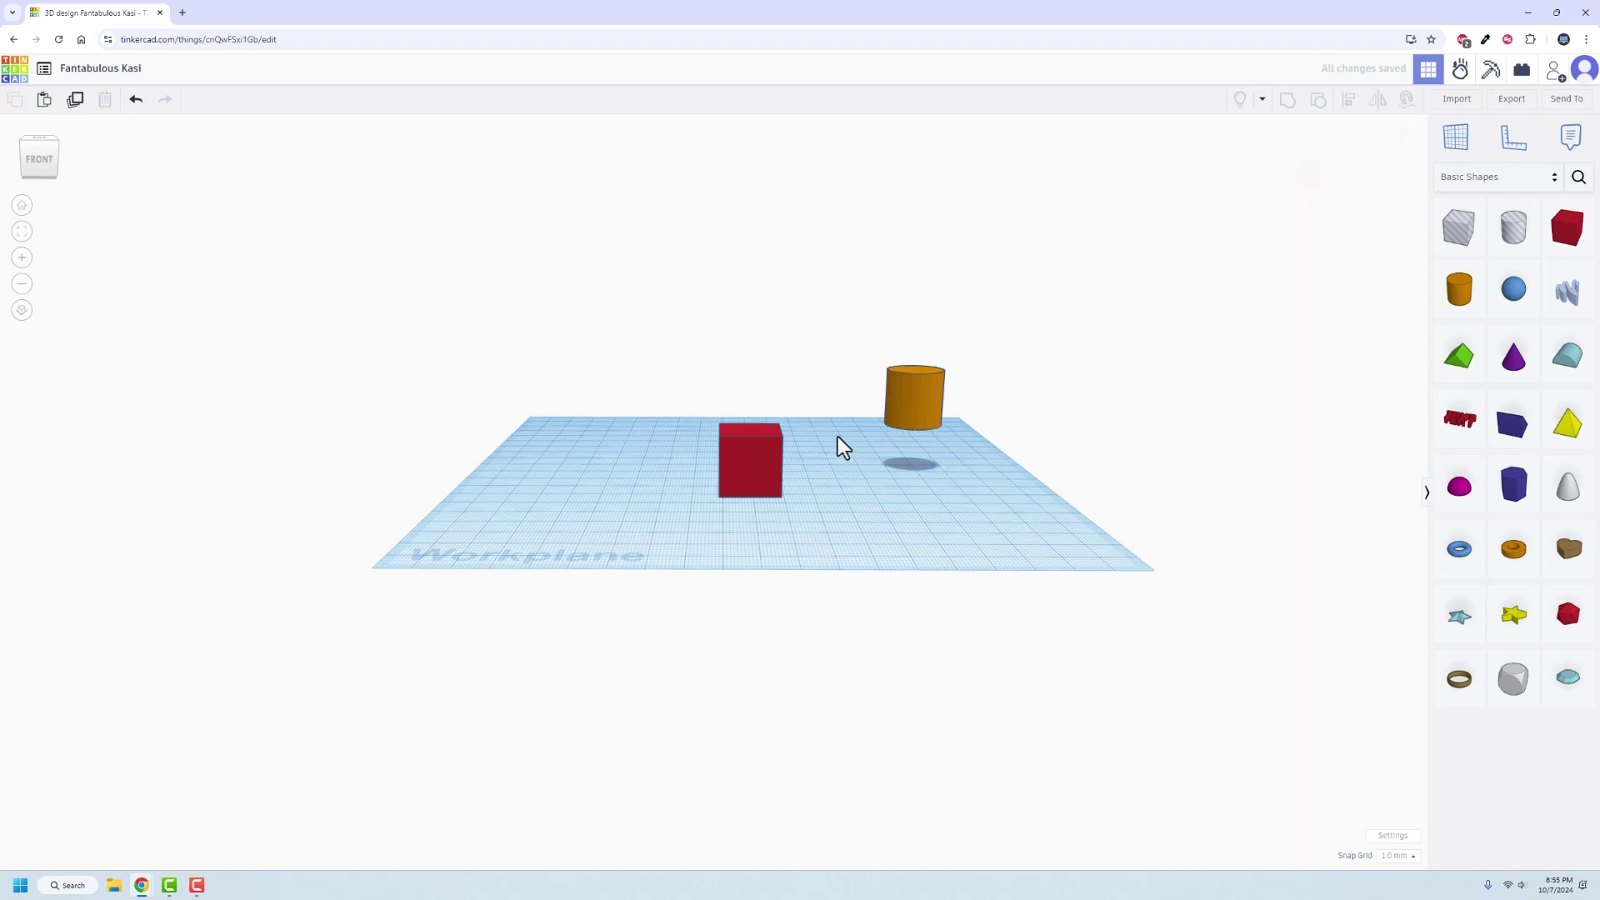
Cruise the raised cylinder back onto the top of the red box.
right_click_drag(939, 502, 926, 408)
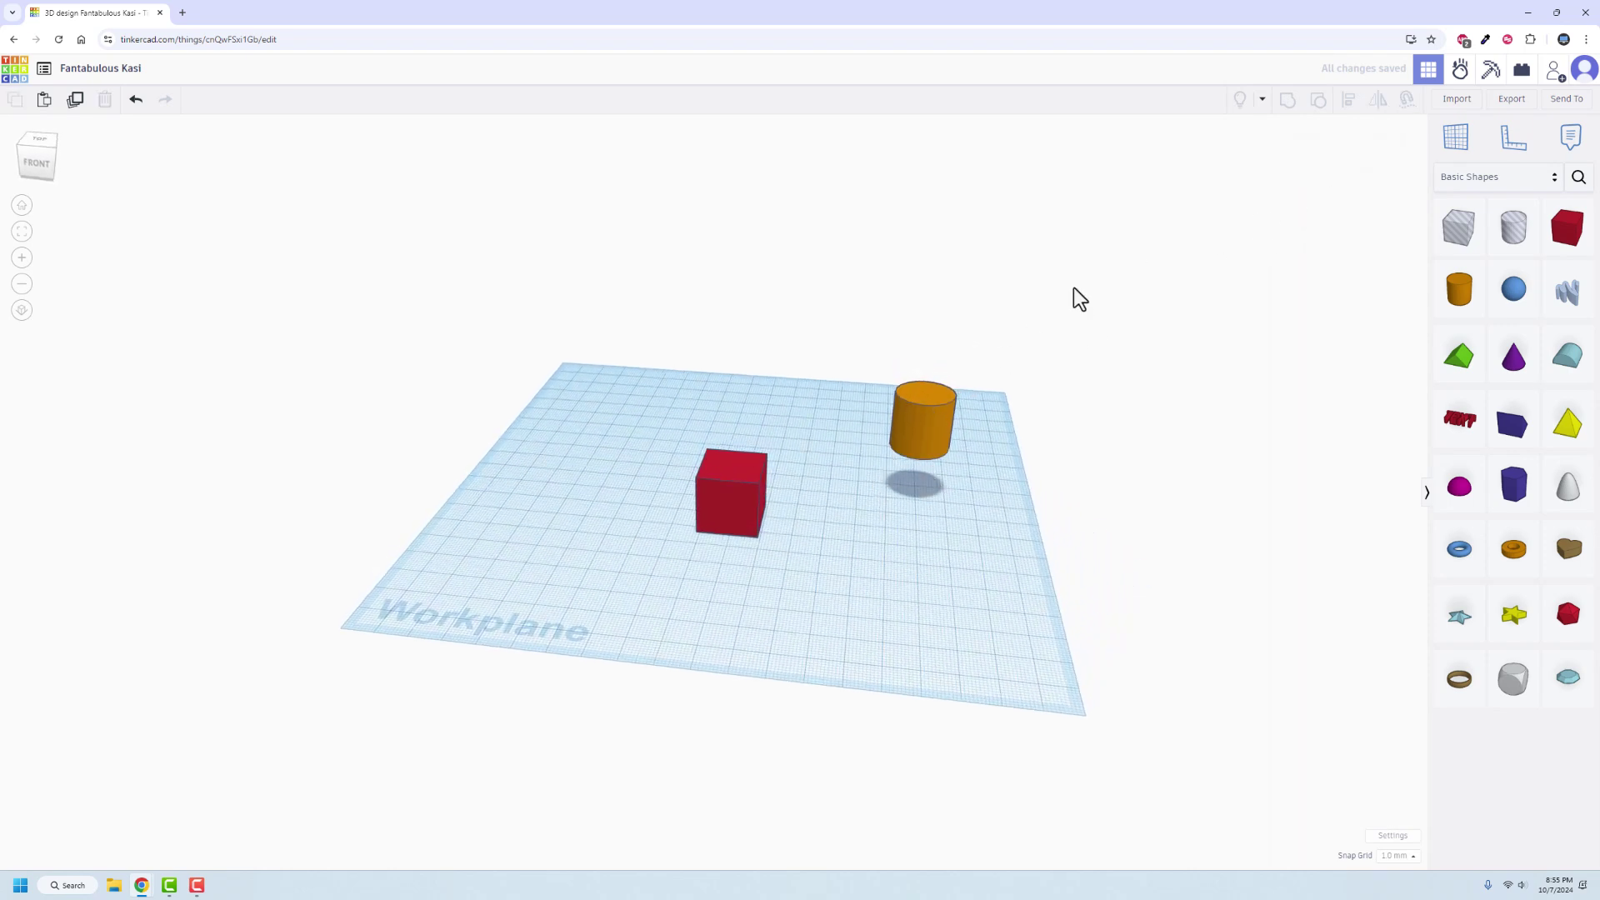
left_click(932, 412)
left_click_drag(932, 412, 731, 468)
left_click(602, 452)
Drop a green roof onto the orange cylinder's top and clear the selection.
right_click_drag(601, 451, 466, 483)
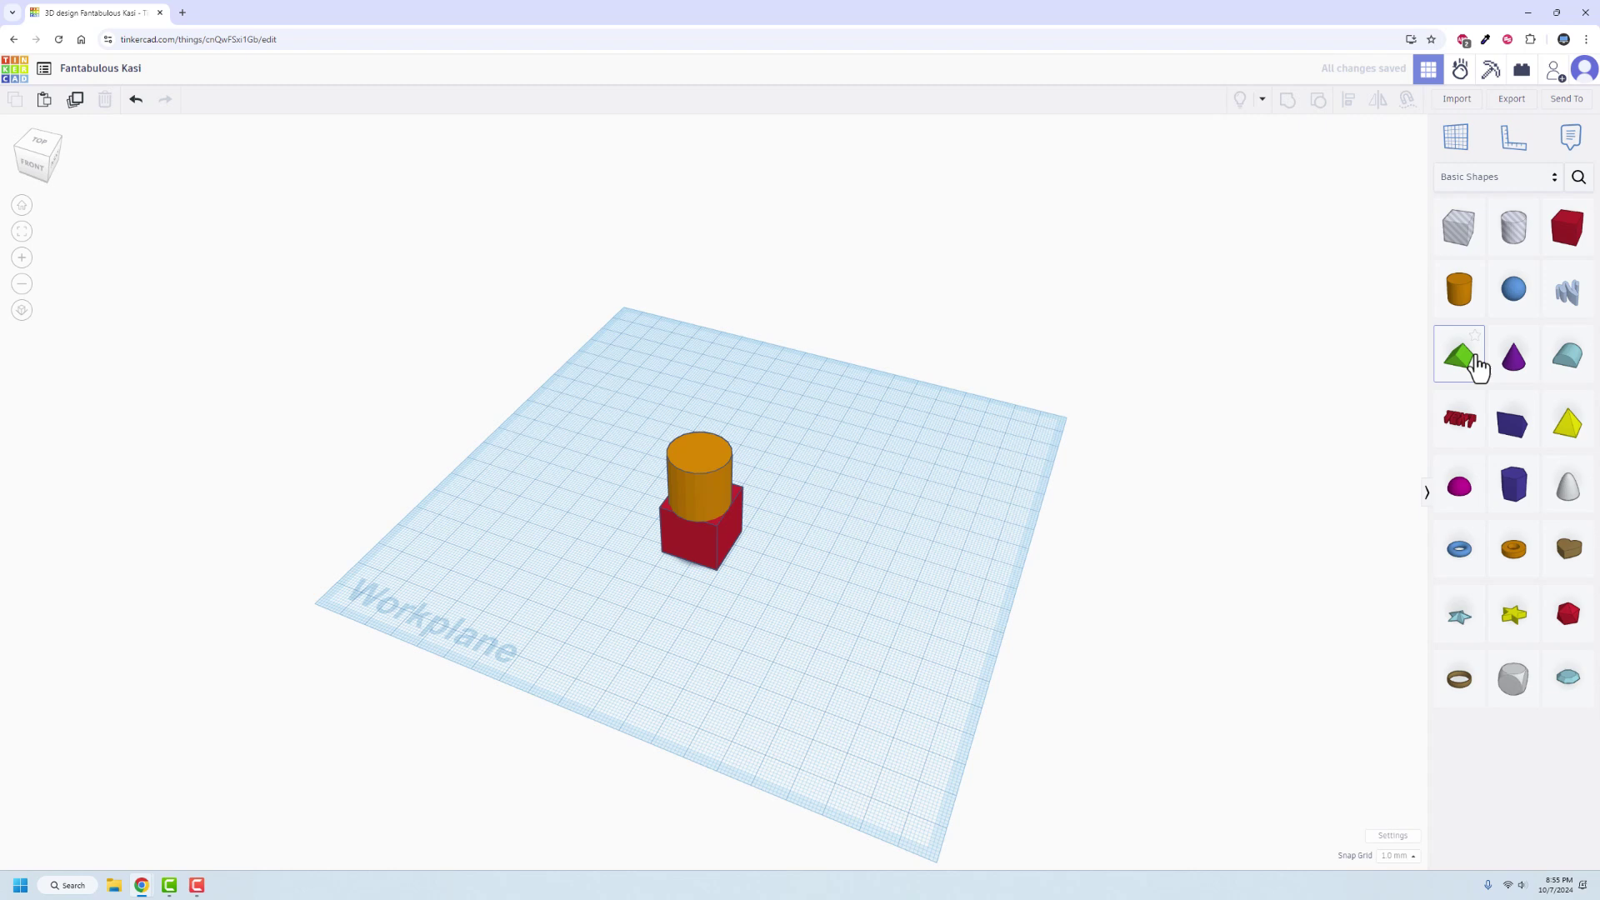
left_click_drag(1478, 366, 700, 453)
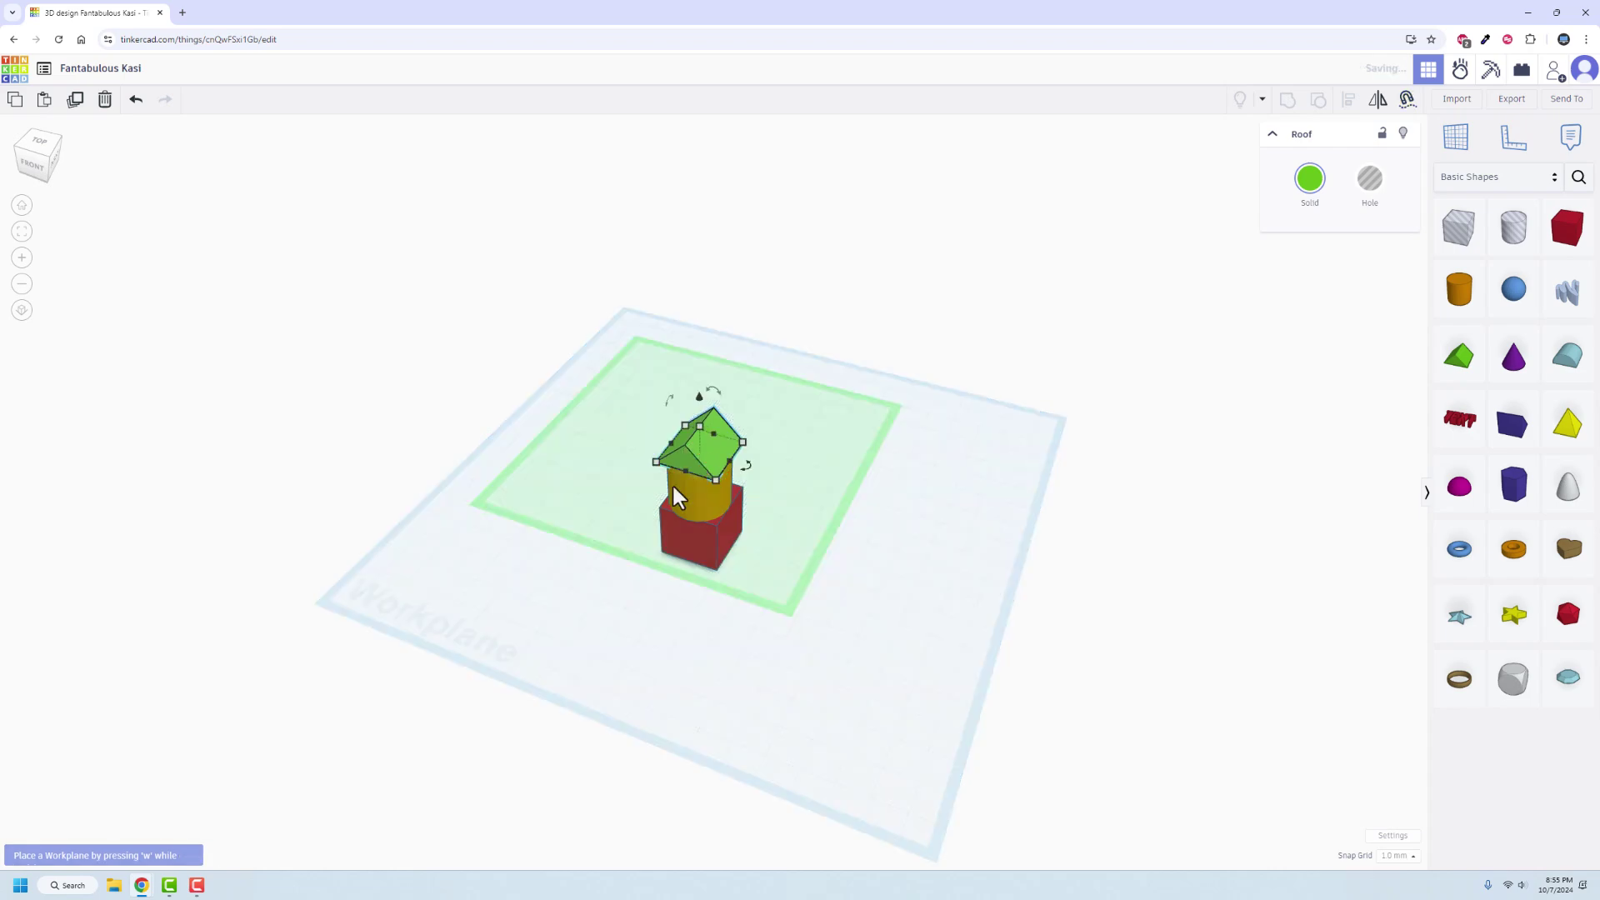
left_click_drag(556, 579, 662, 525)
left_click(557, 576)
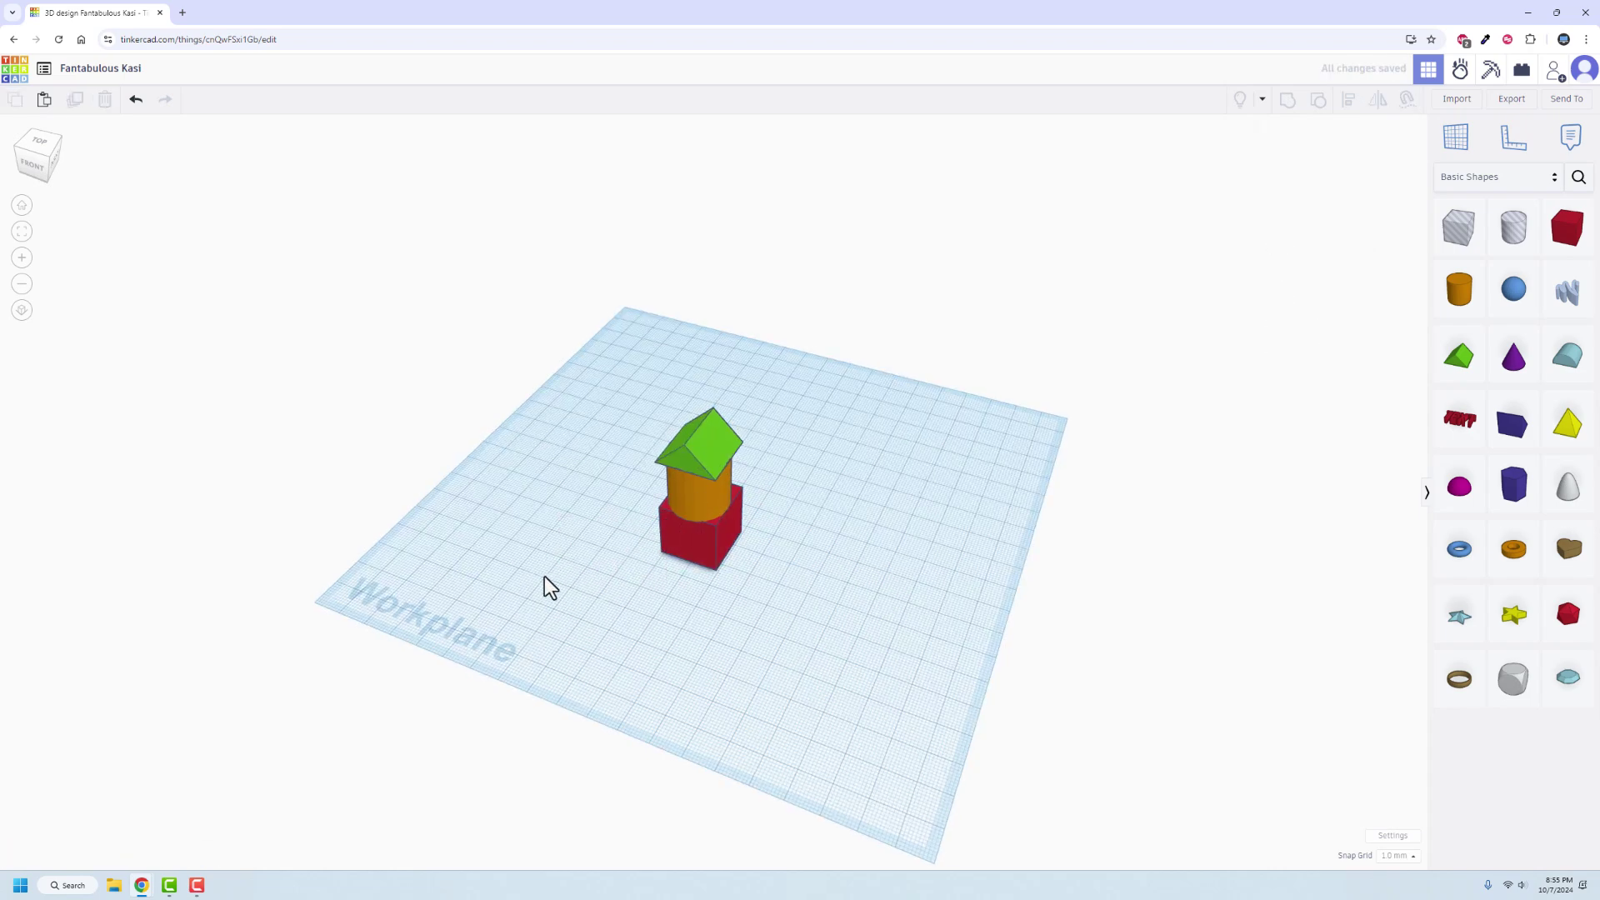
mouse_move(547, 586)
right_mouse_down()
mouse_move(767, 475)
mouse_move(707, 546)
mouse_move(543, 557)
right_mouse_up()
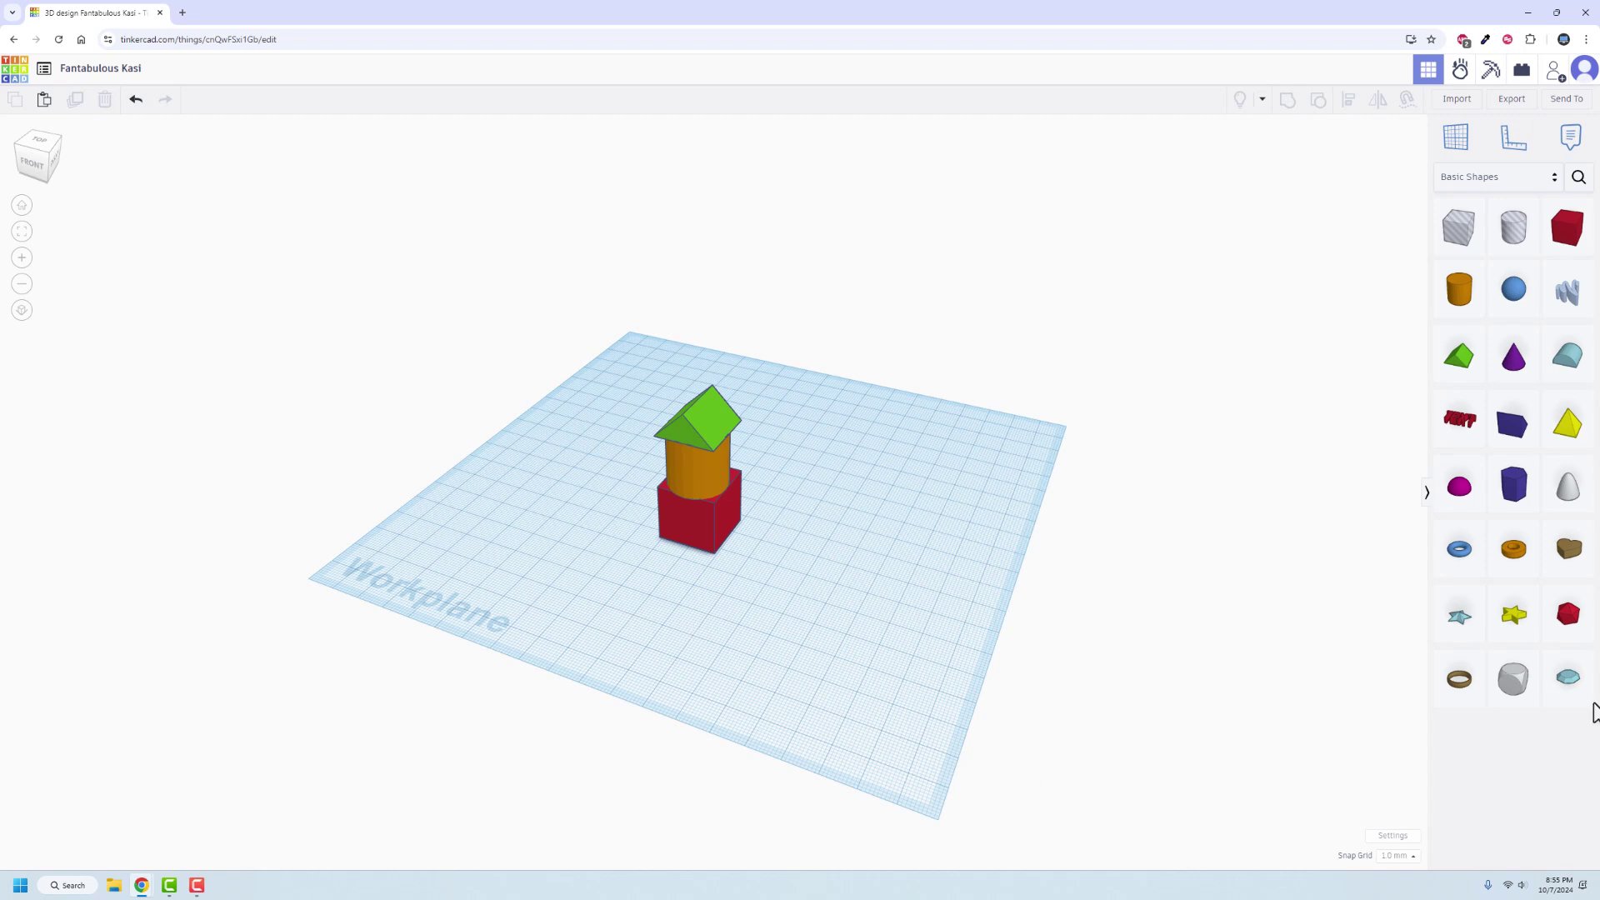
Browse the Sim Lab shape library, then switch back to Basic Shapes.
left_click(1483, 197)
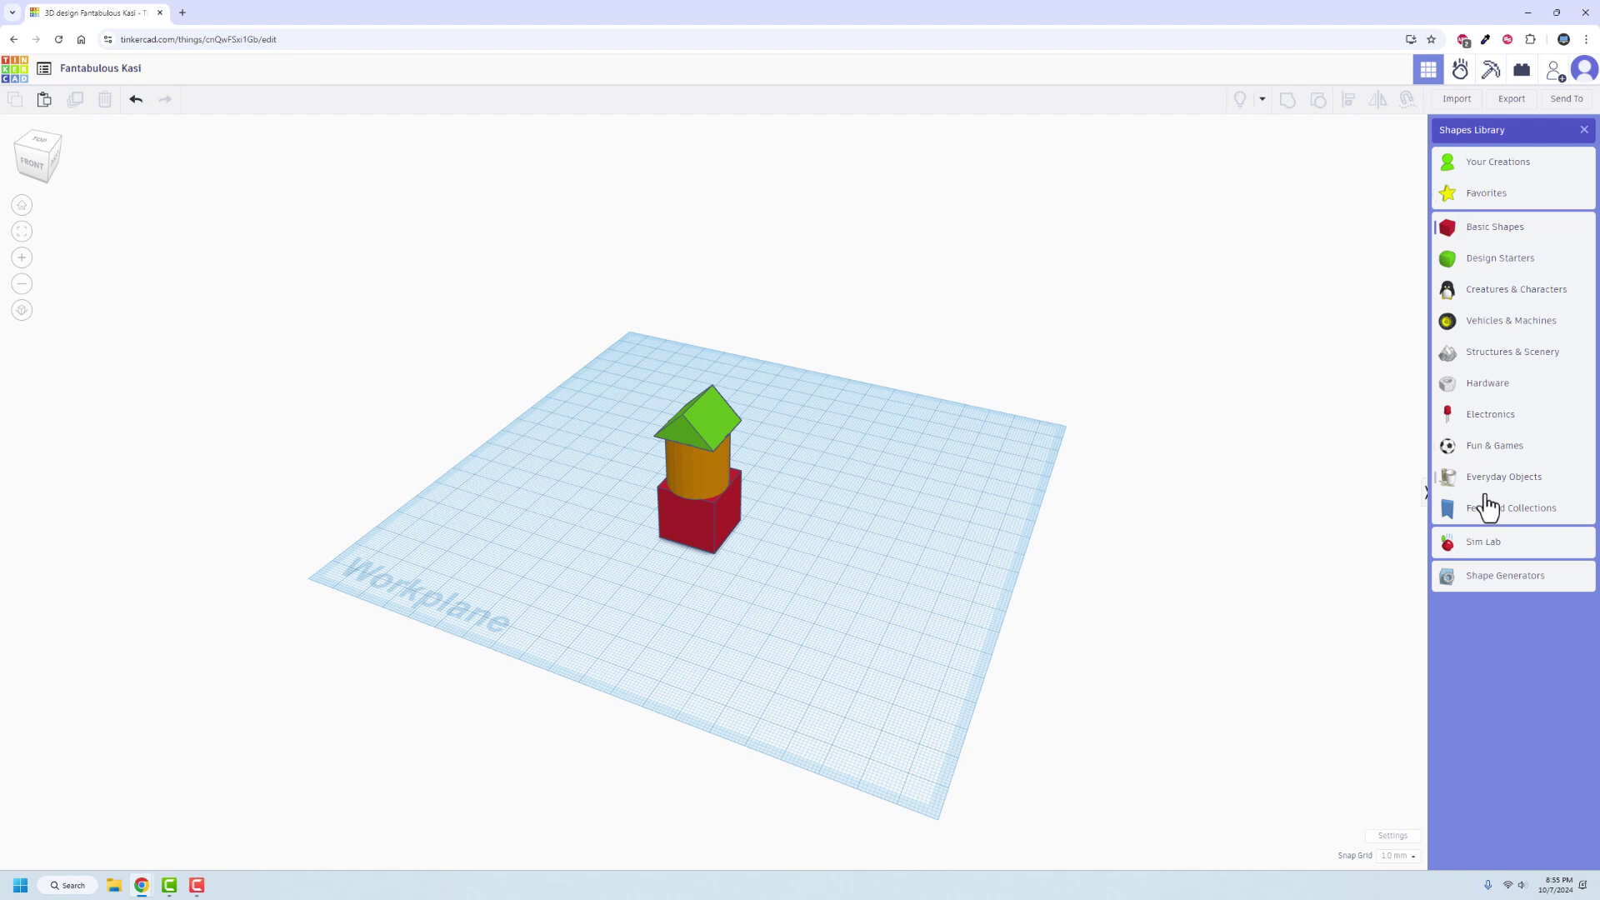
left_click(1485, 552)
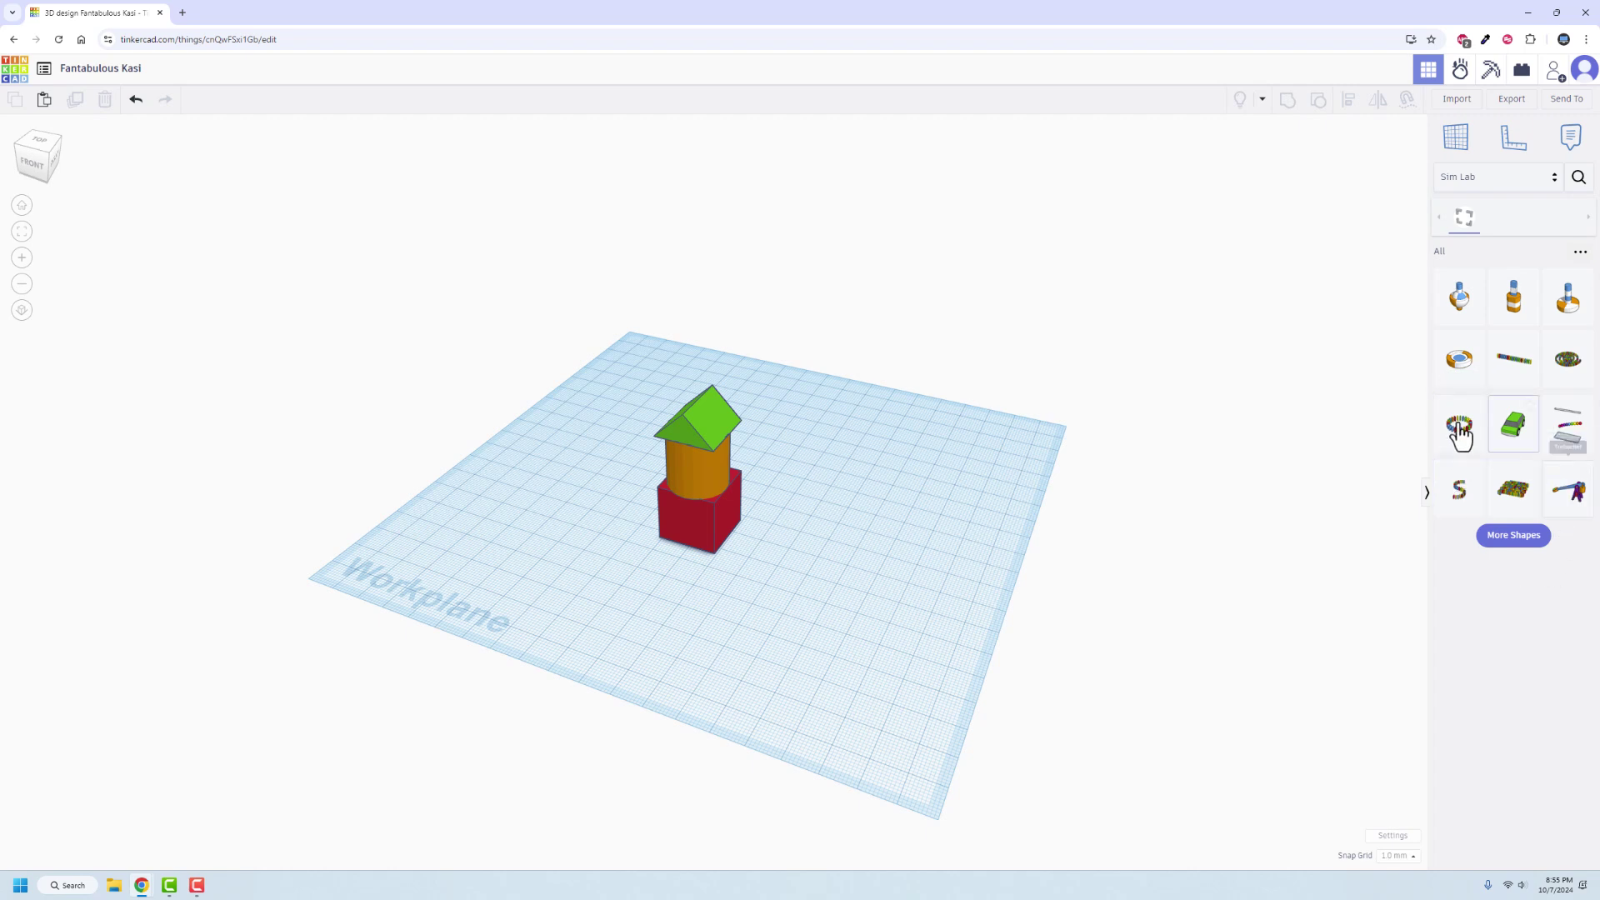
left_click(1470, 179)
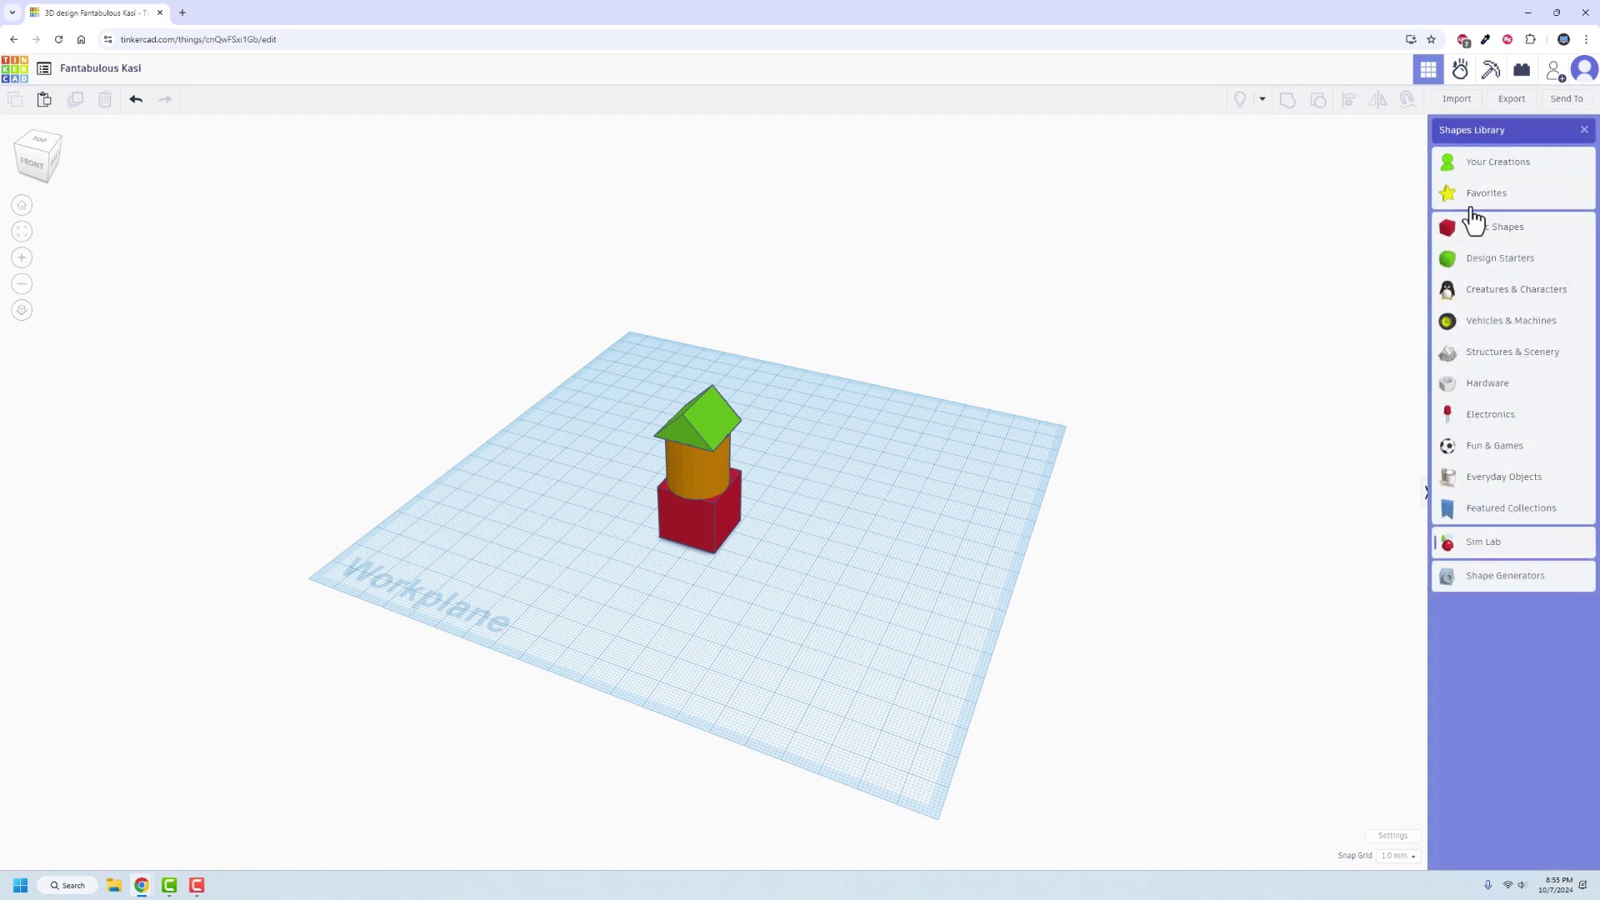
left_click(1476, 239)
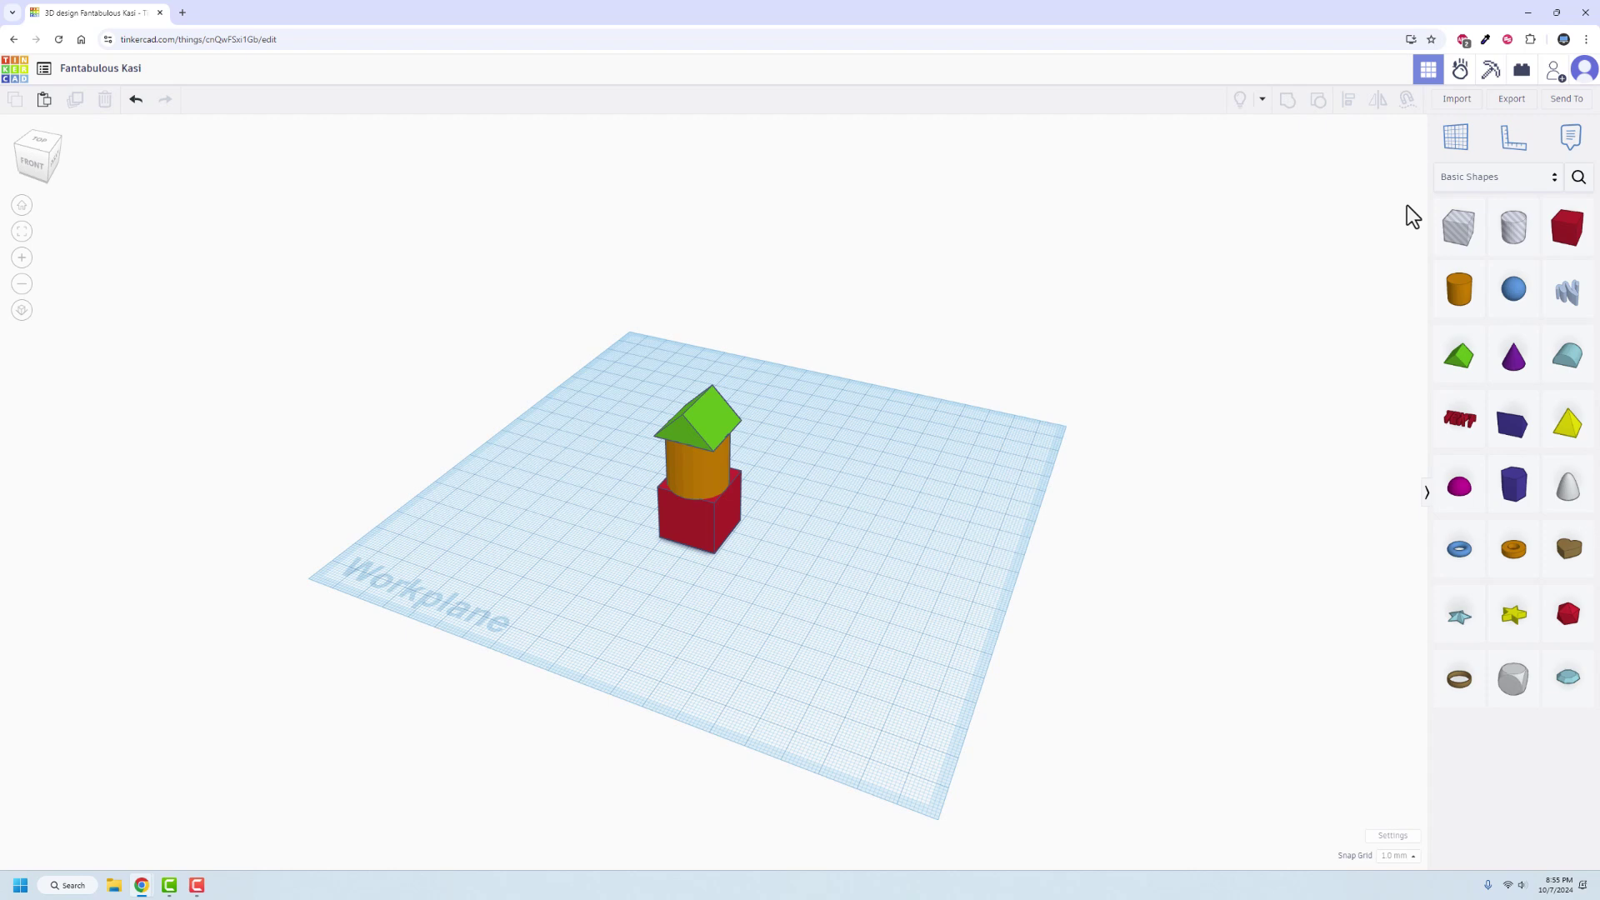
left_click(1461, 71)
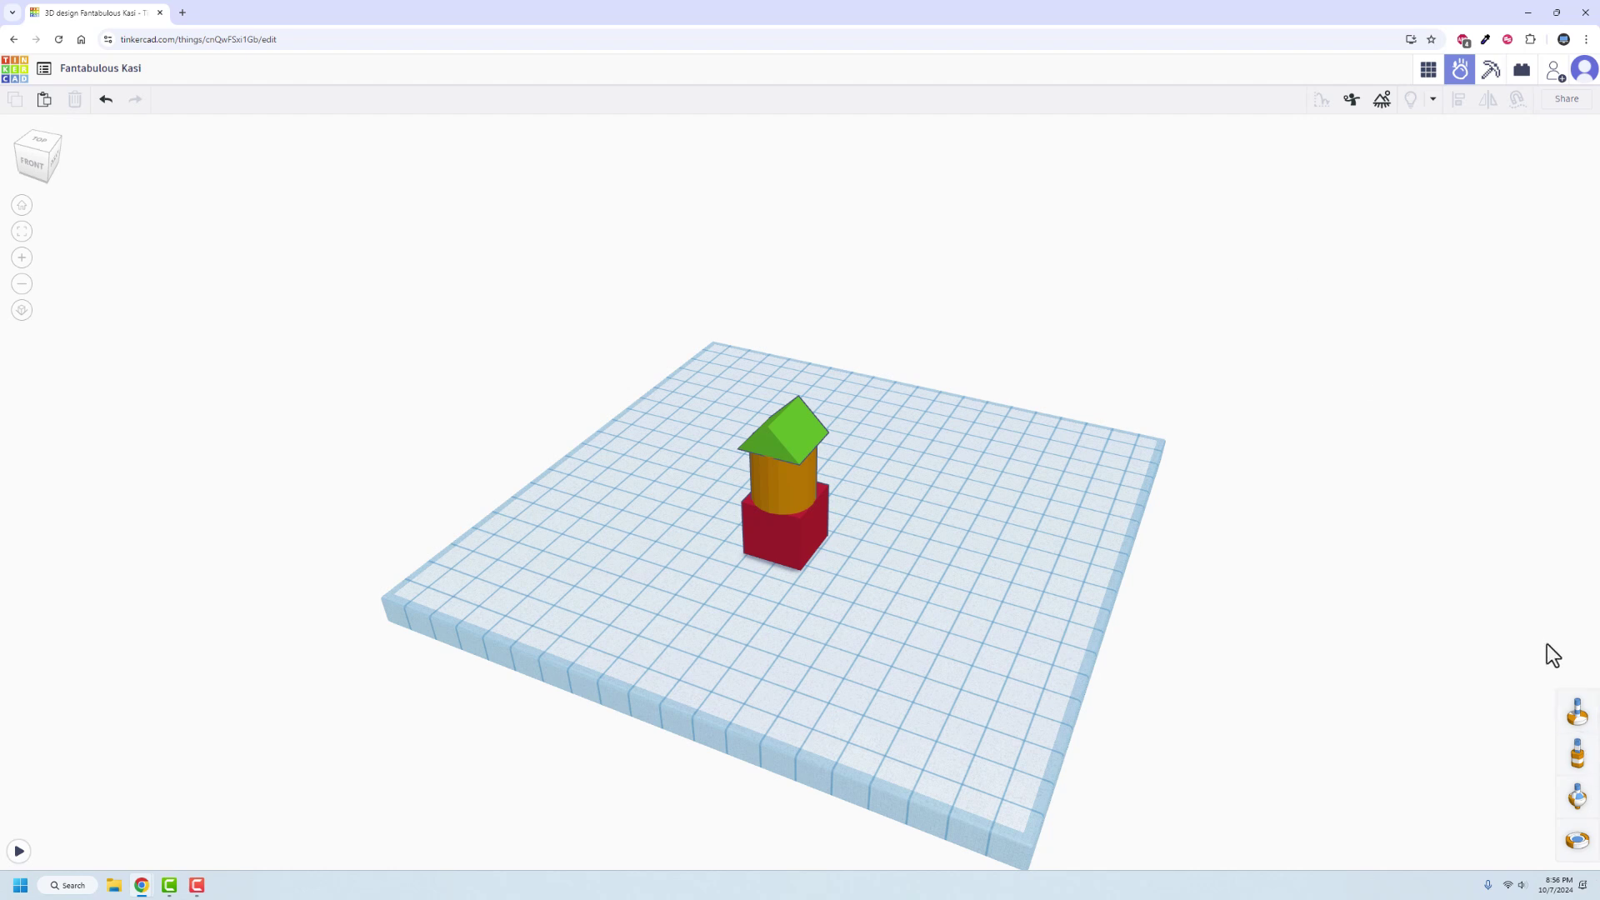
left_click(1382, 102)
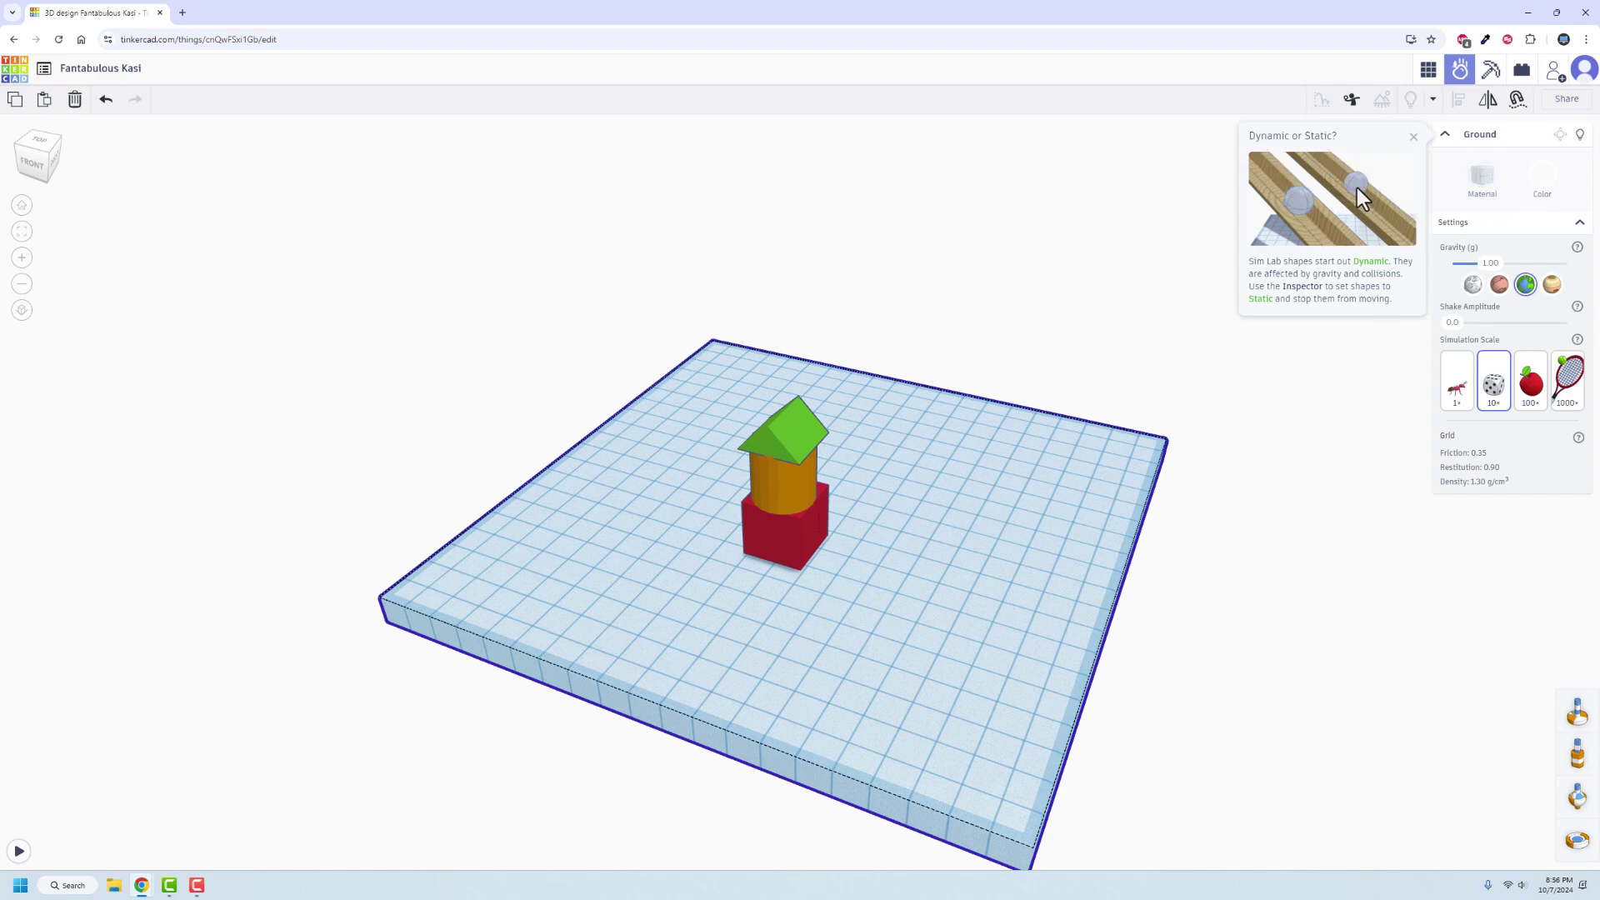
left_click(1413, 136)
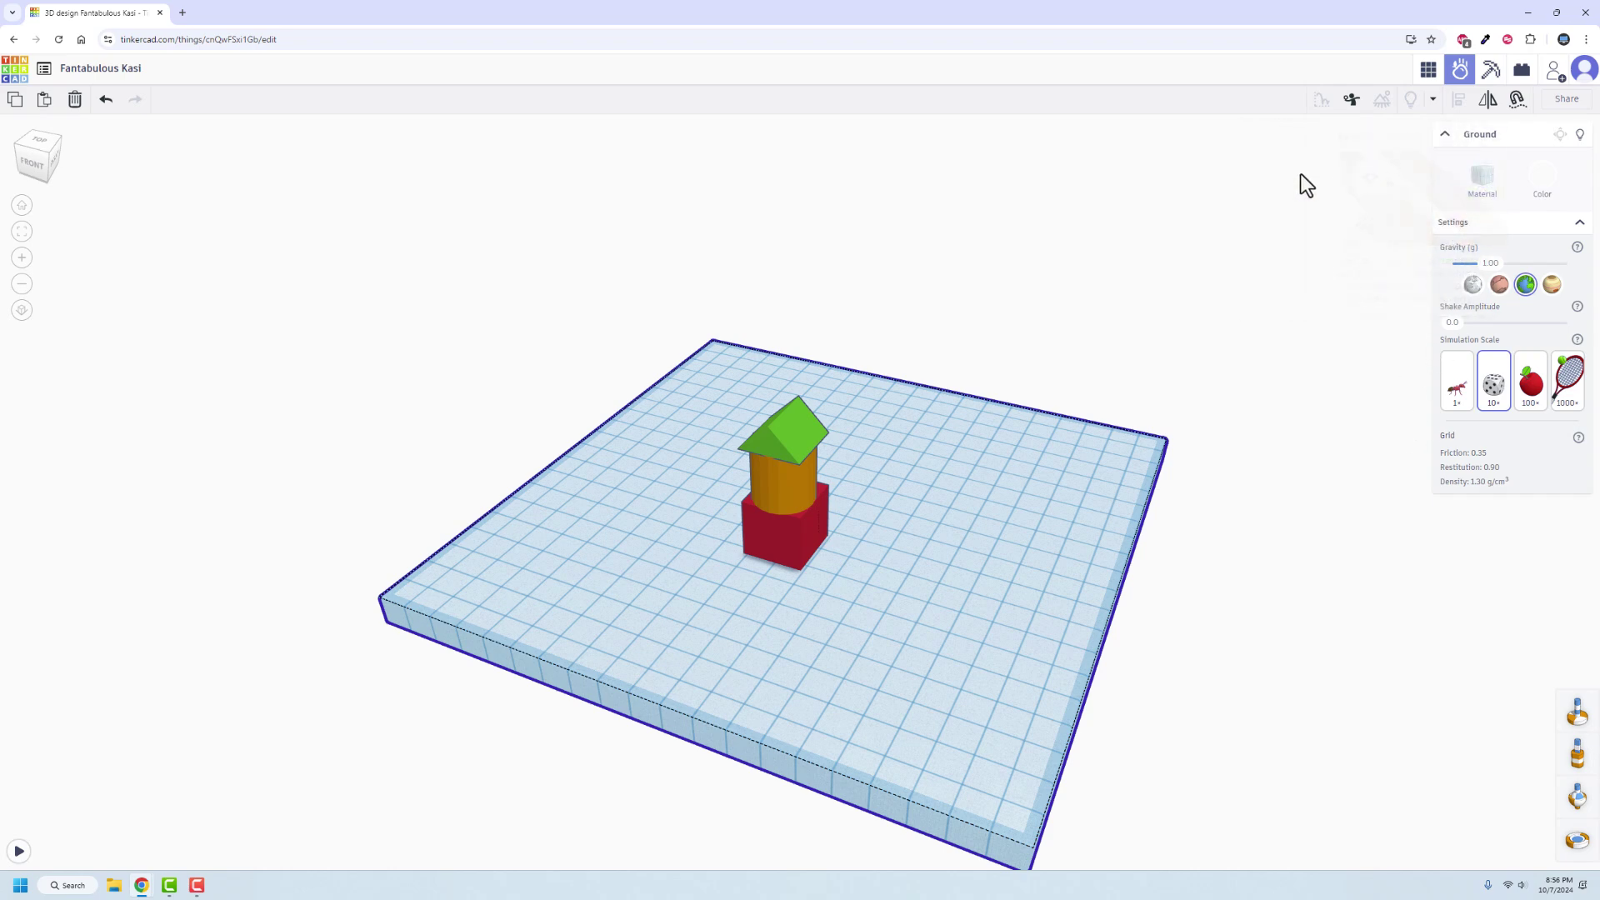
Return to the 3D design workspace with a low front view of the tower.
left_click(1430, 73)
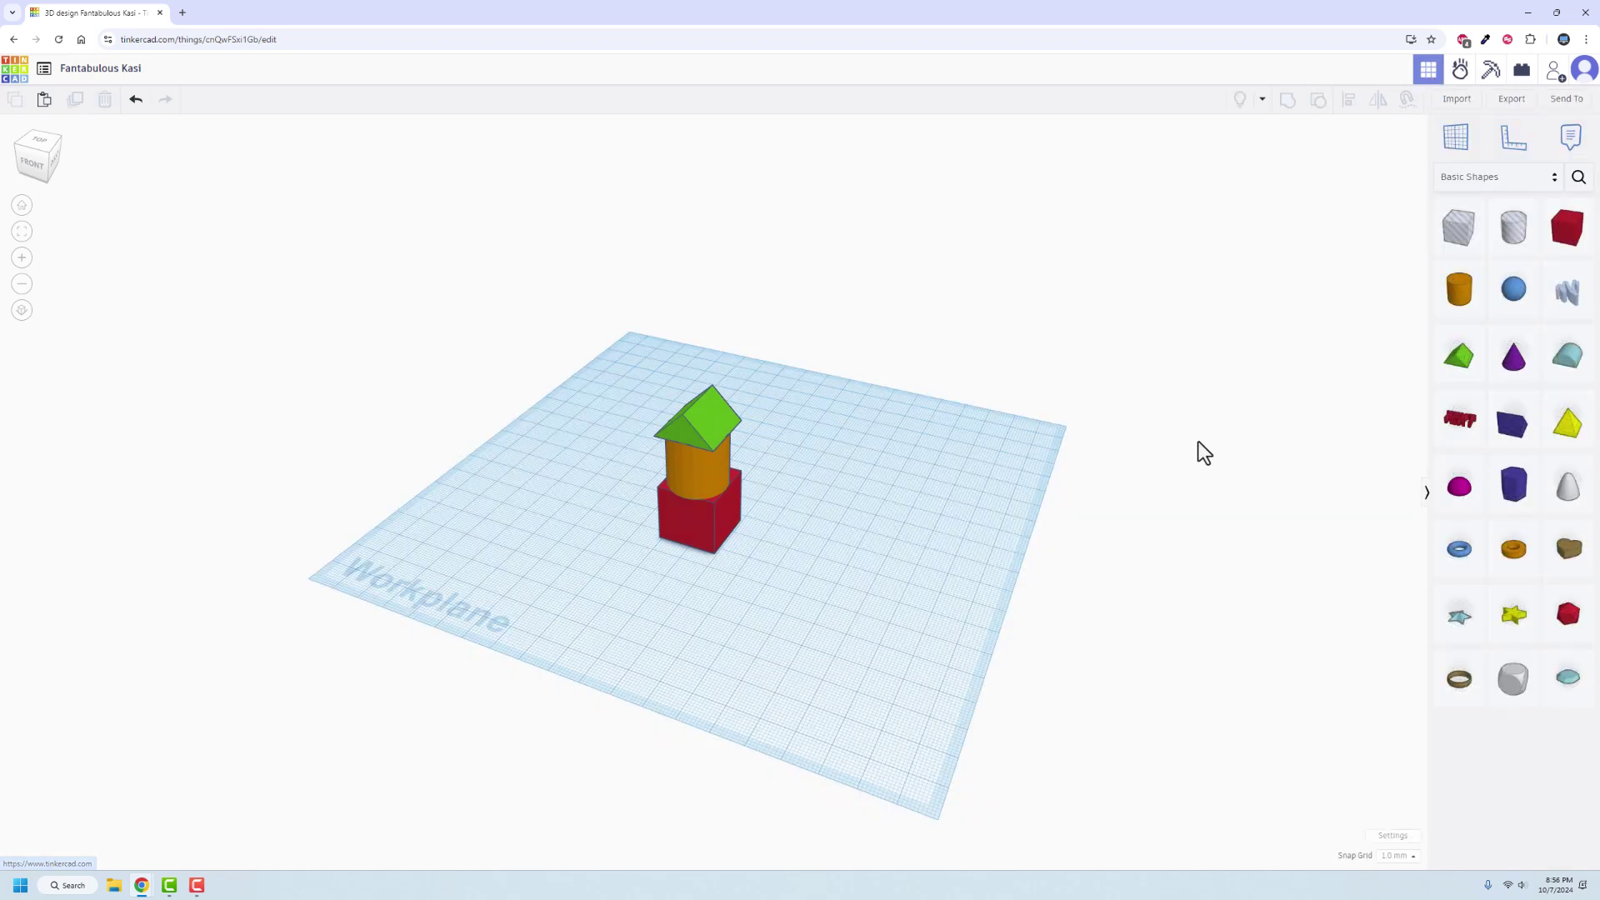
right_click_drag(798, 652, 798, 577)
scroll(709, 650, "up", 5)
scroll(707, 643, "down", 2)
scroll(816, 581, "down", 8)
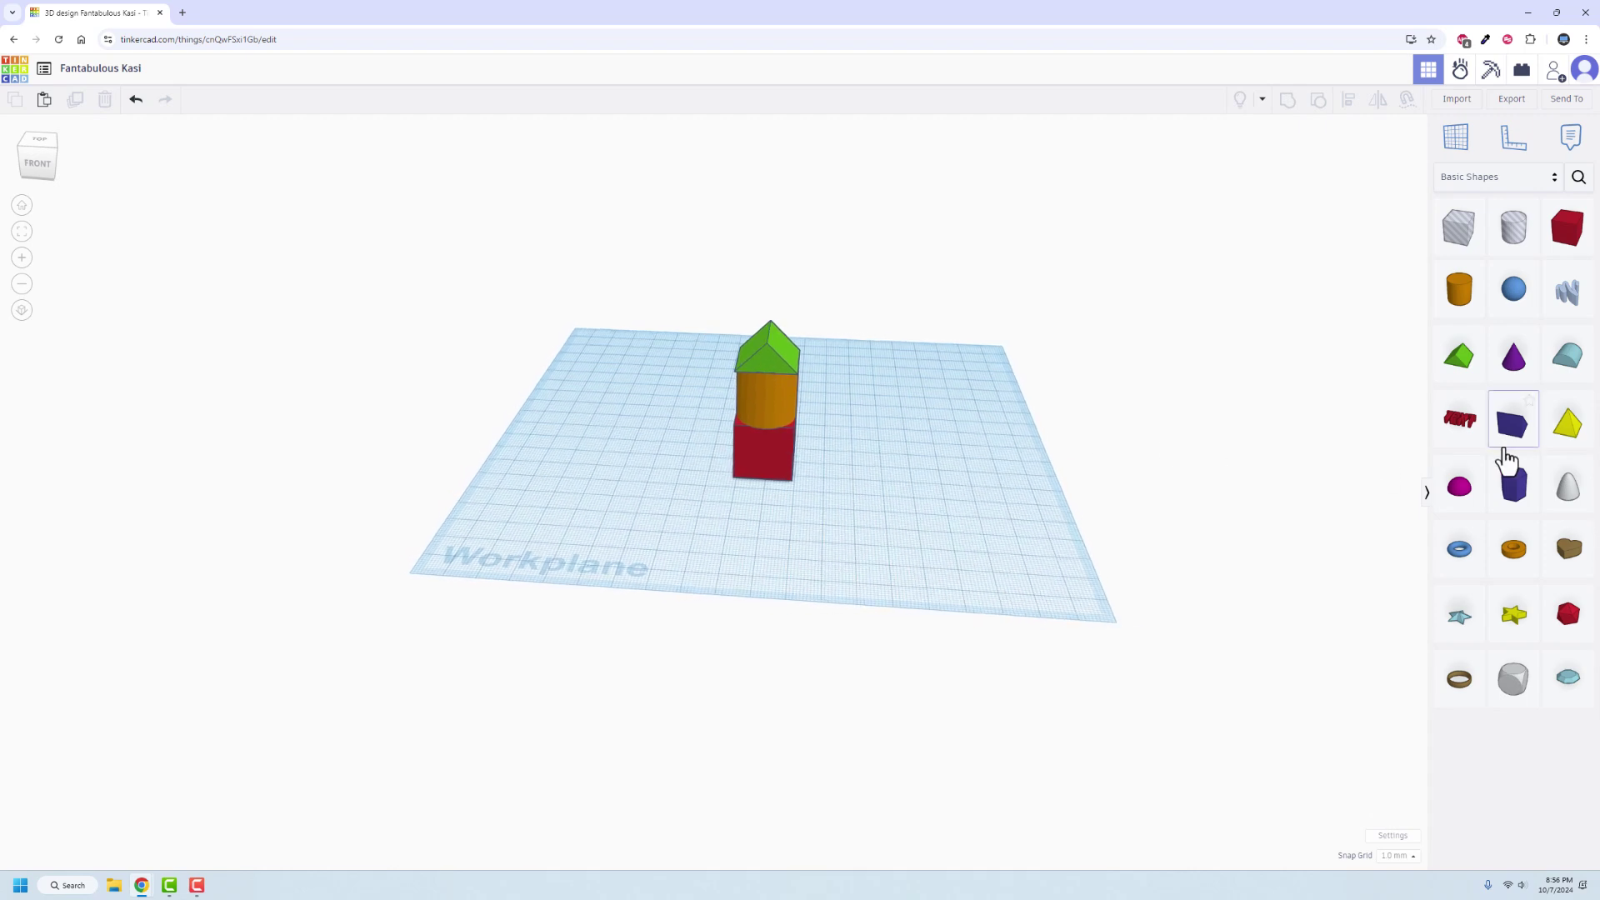
Add a purple polygon, make it shorter, and set it against the red box's side.
left_click_drag(1525, 503, 971, 532)
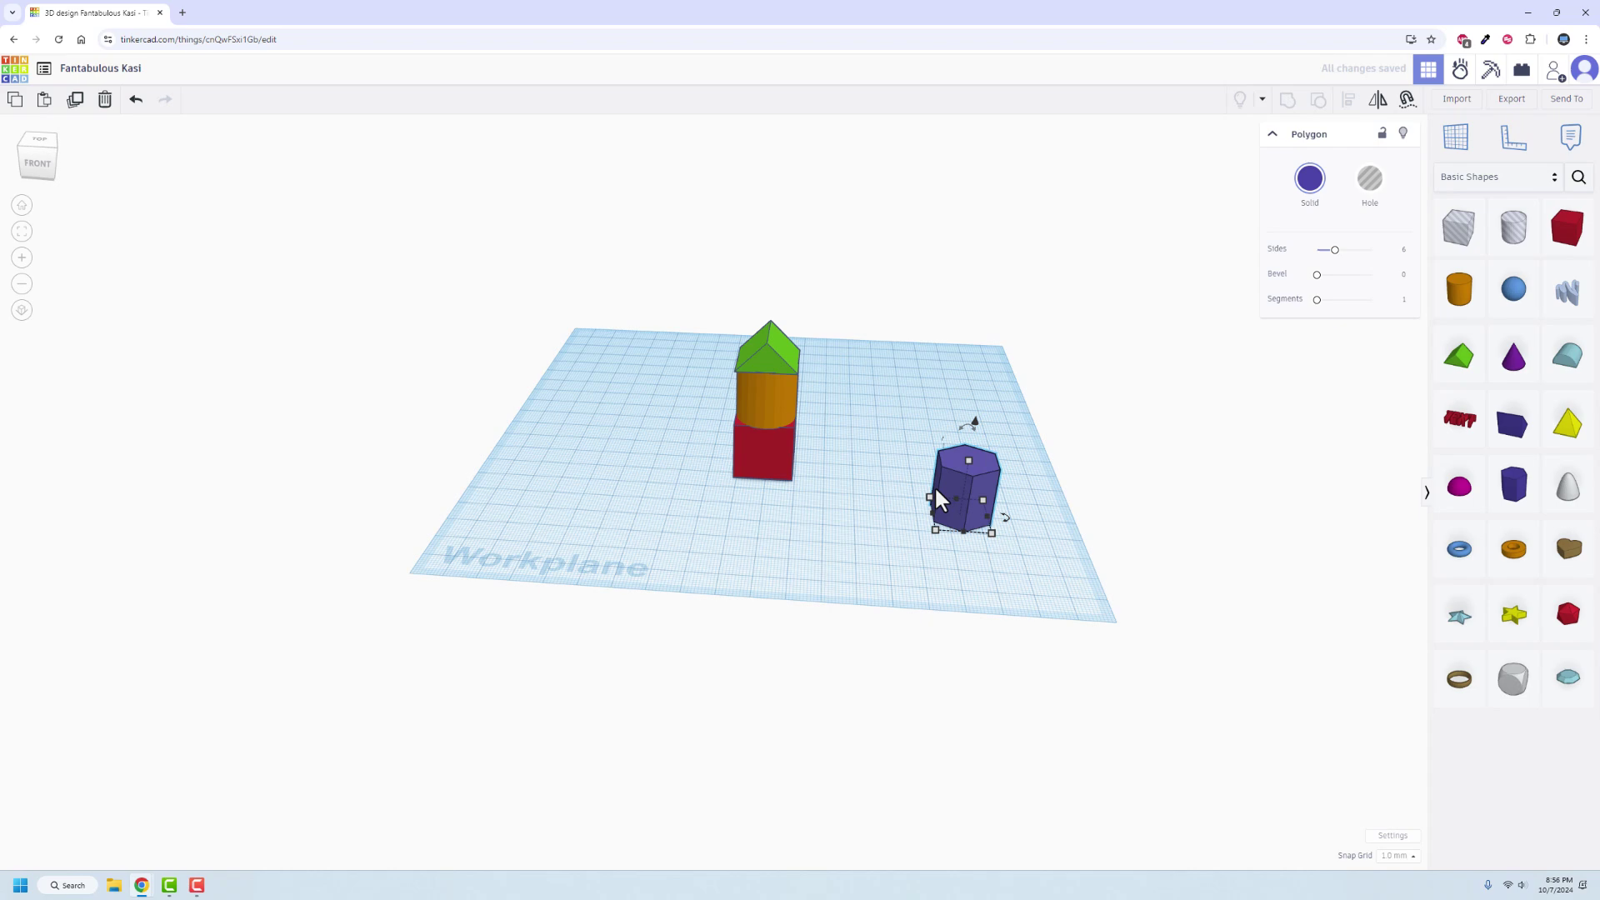
left_click_drag(968, 460, 434, 280)
scroll(1015, 534, "up", 2)
right_click_drag(728, 425, 646, 452)
scroll(606, 465, "down", 6)
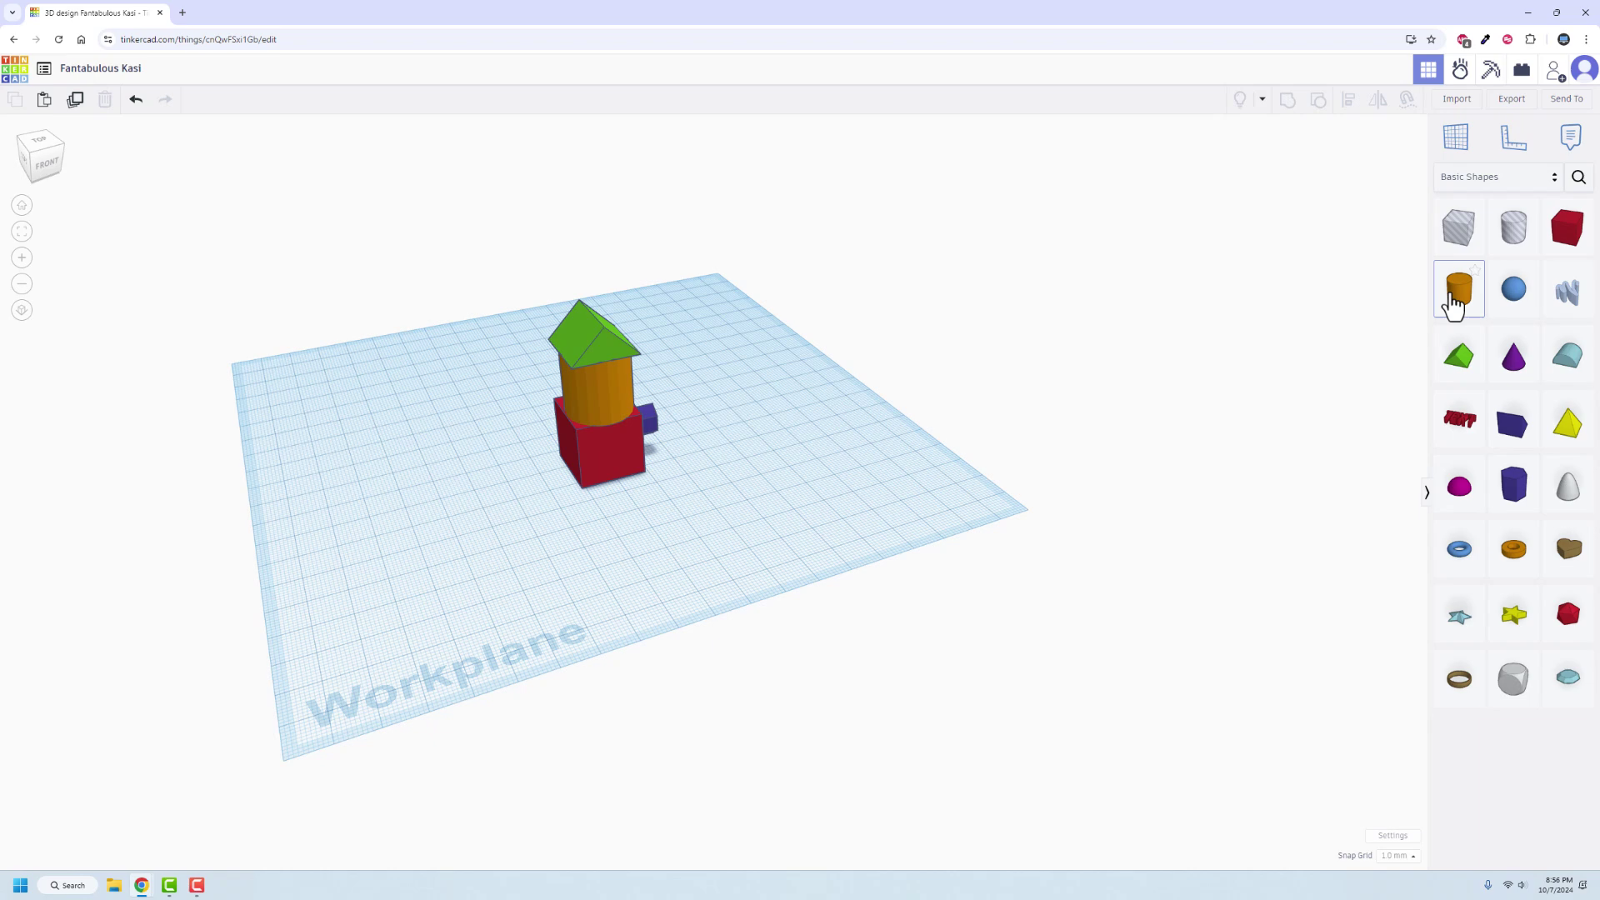
left_click_drag(1464, 315, 725, 527)
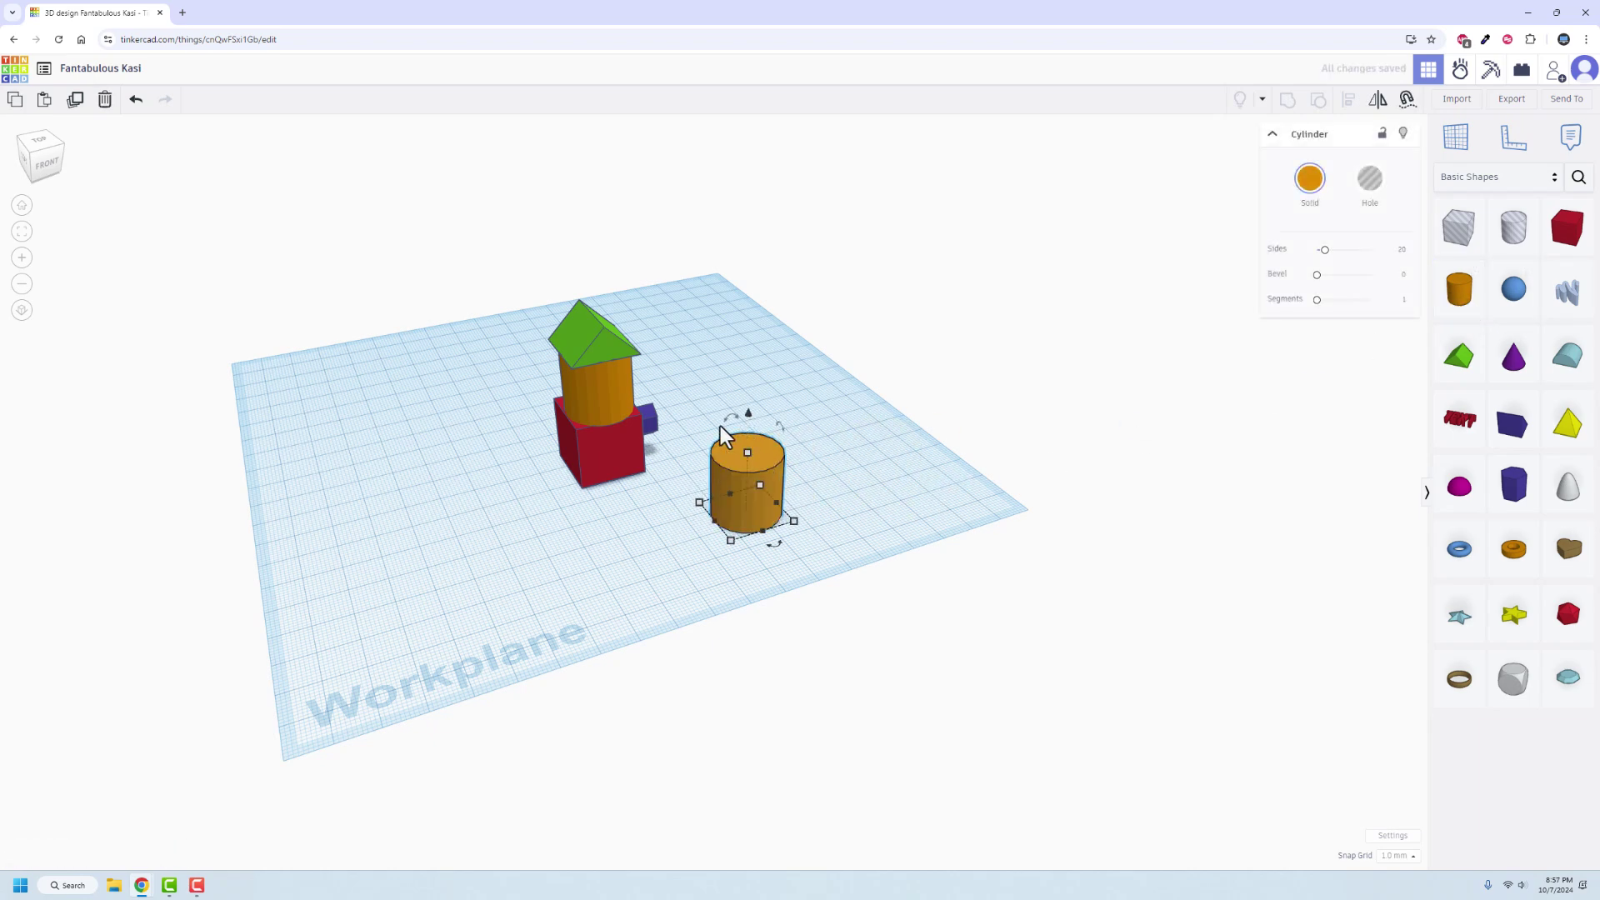
scroll(722, 427, "up", 3)
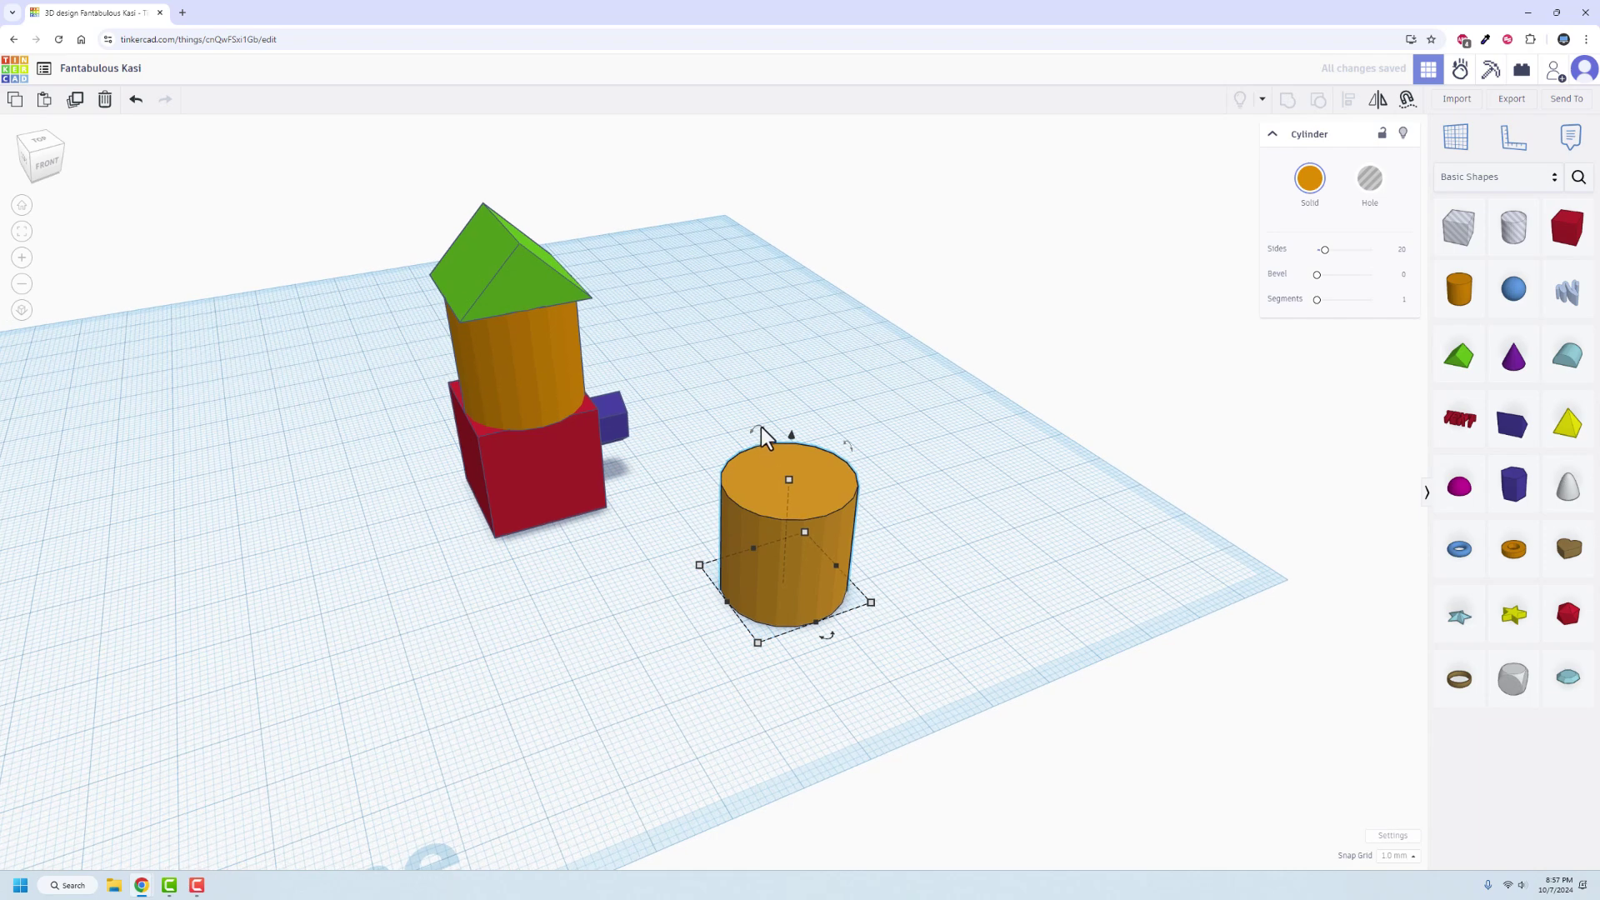
left_click_drag(762, 427, 867, 471)
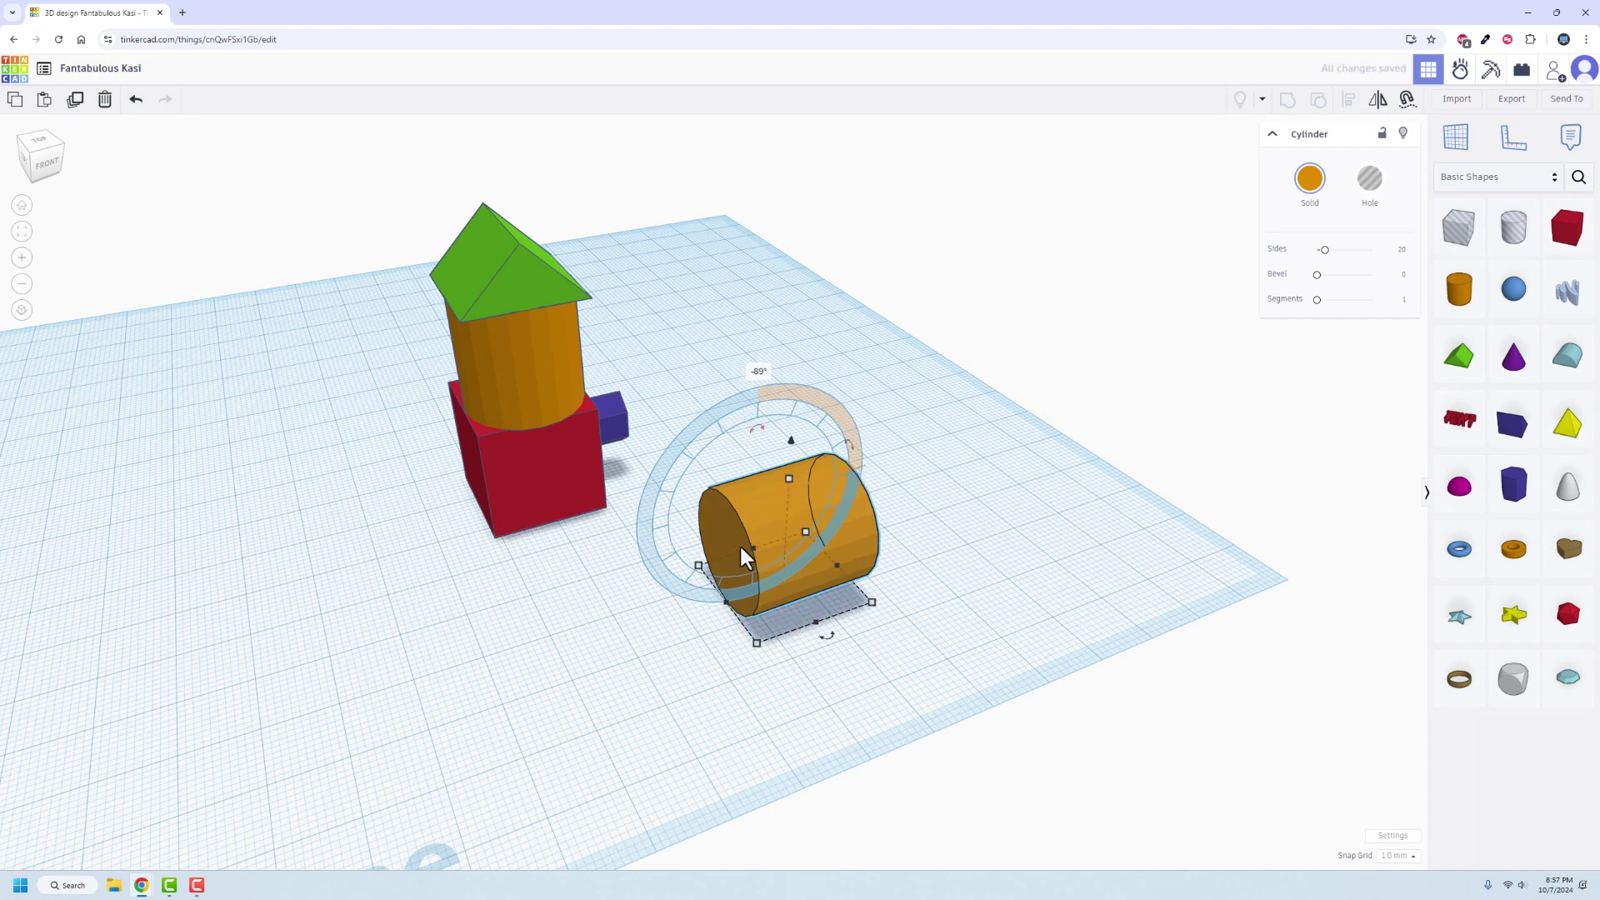
left_click_drag(787, 542, 628, 437)
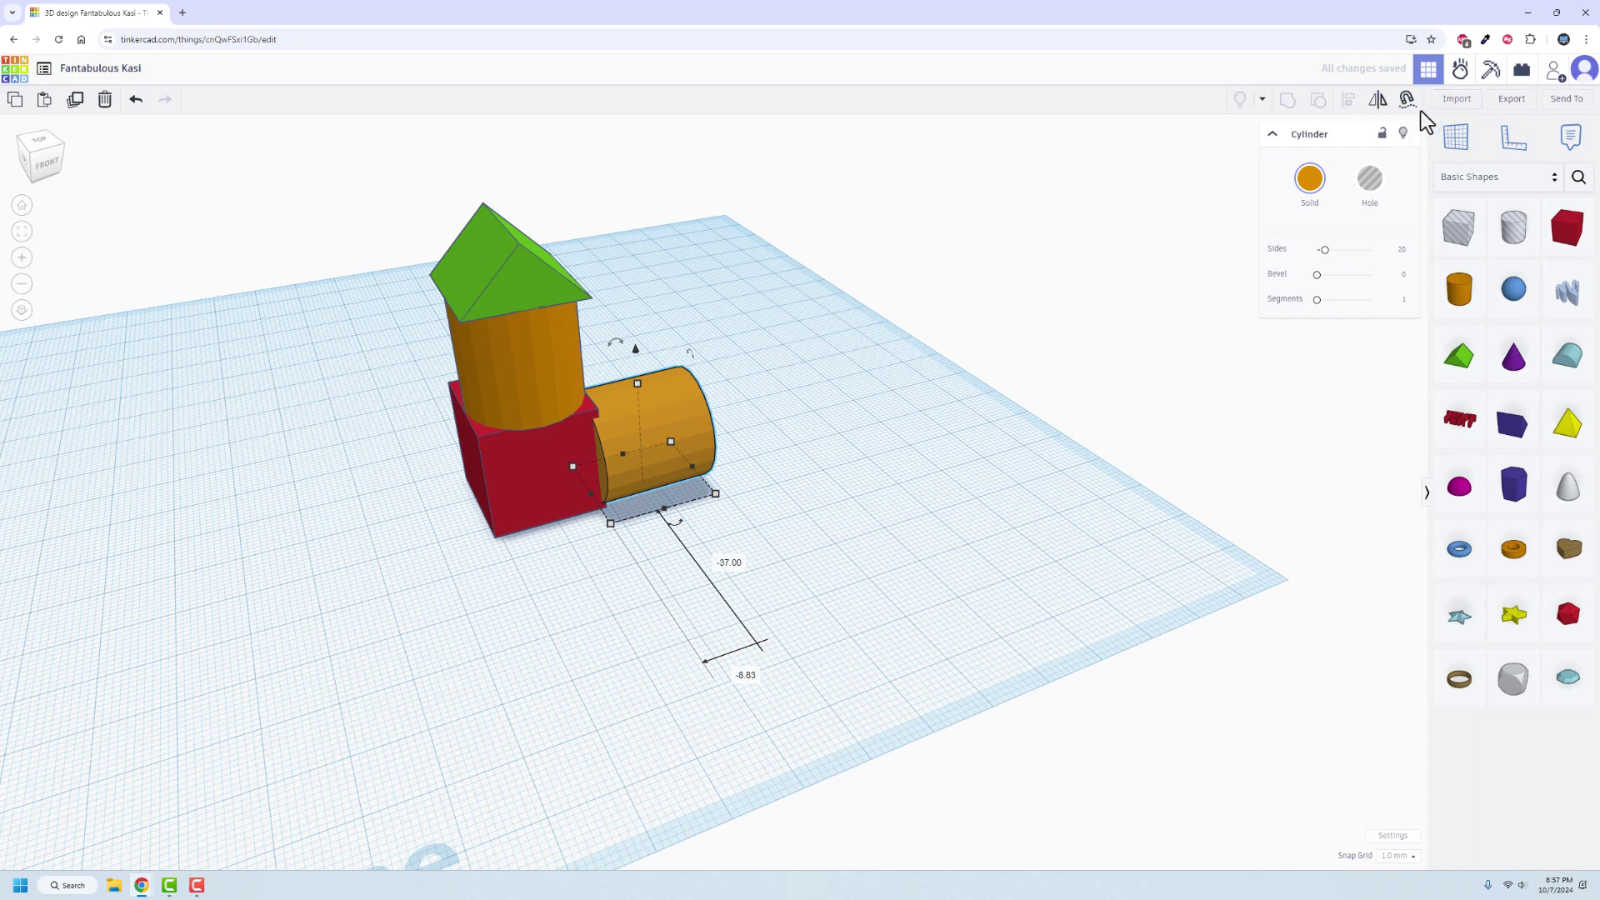
key("Delete")
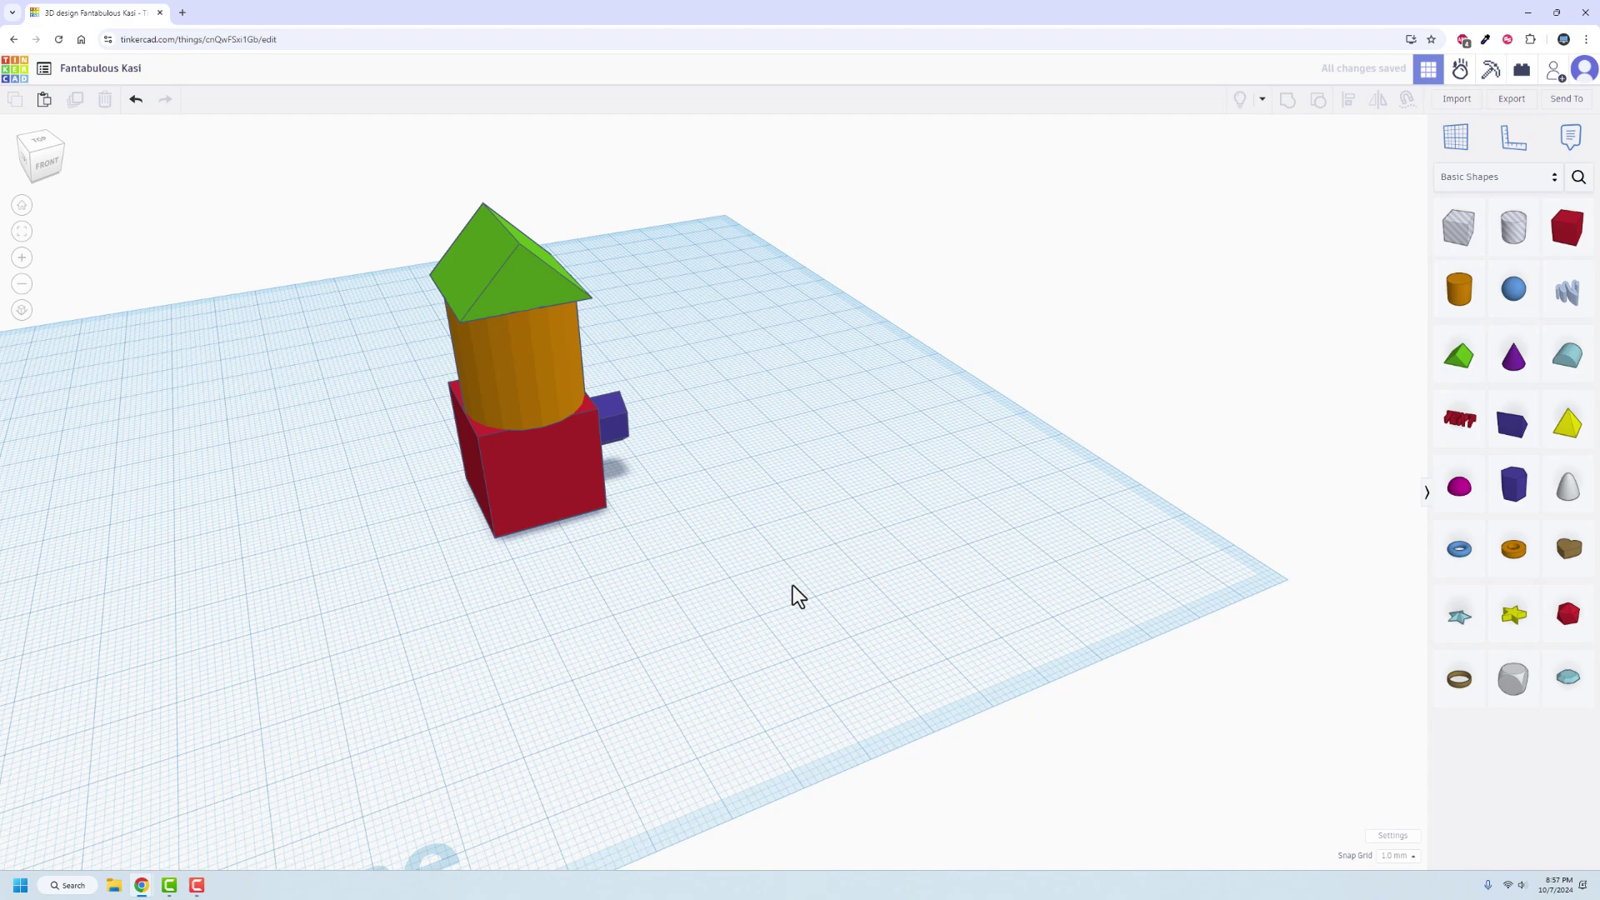
Marquee-select all four tower shapes and group them.
scroll(753, 580, "down", 3)
right_click_drag(715, 586, 412, 340)
scroll(413, 342, "down", 1)
left_click_drag(414, 357, 652, 521)
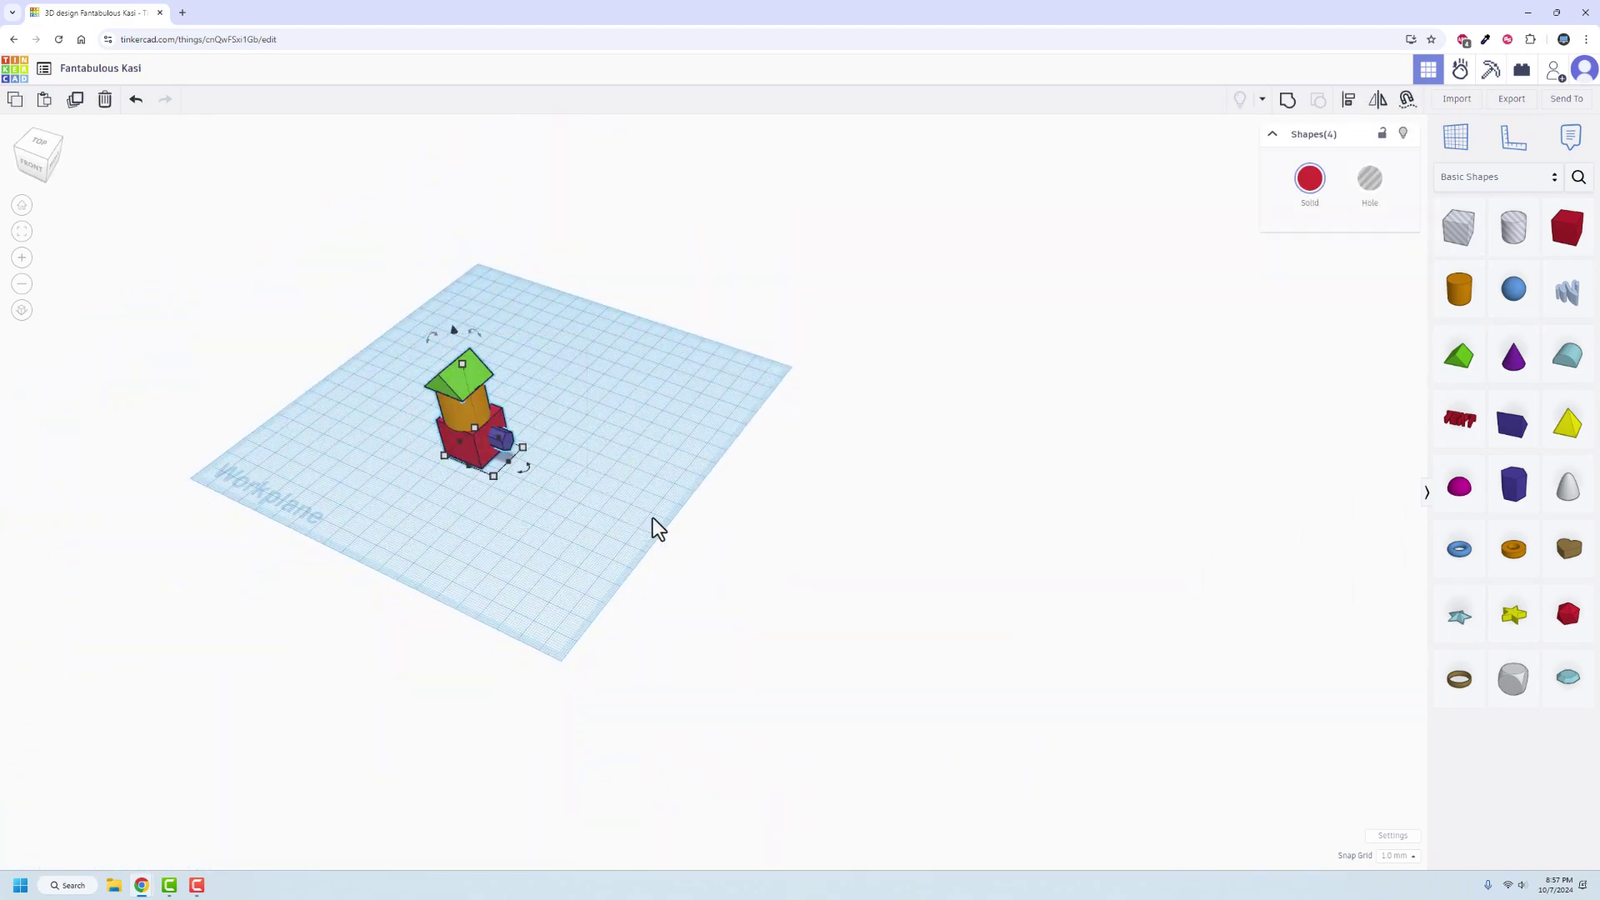
left_click(1288, 114)
Move the grouped tower to a new spot on the workplane.
left_click(367, 532)
right_click_drag(366, 531, 472, 463)
left_click(472, 450)
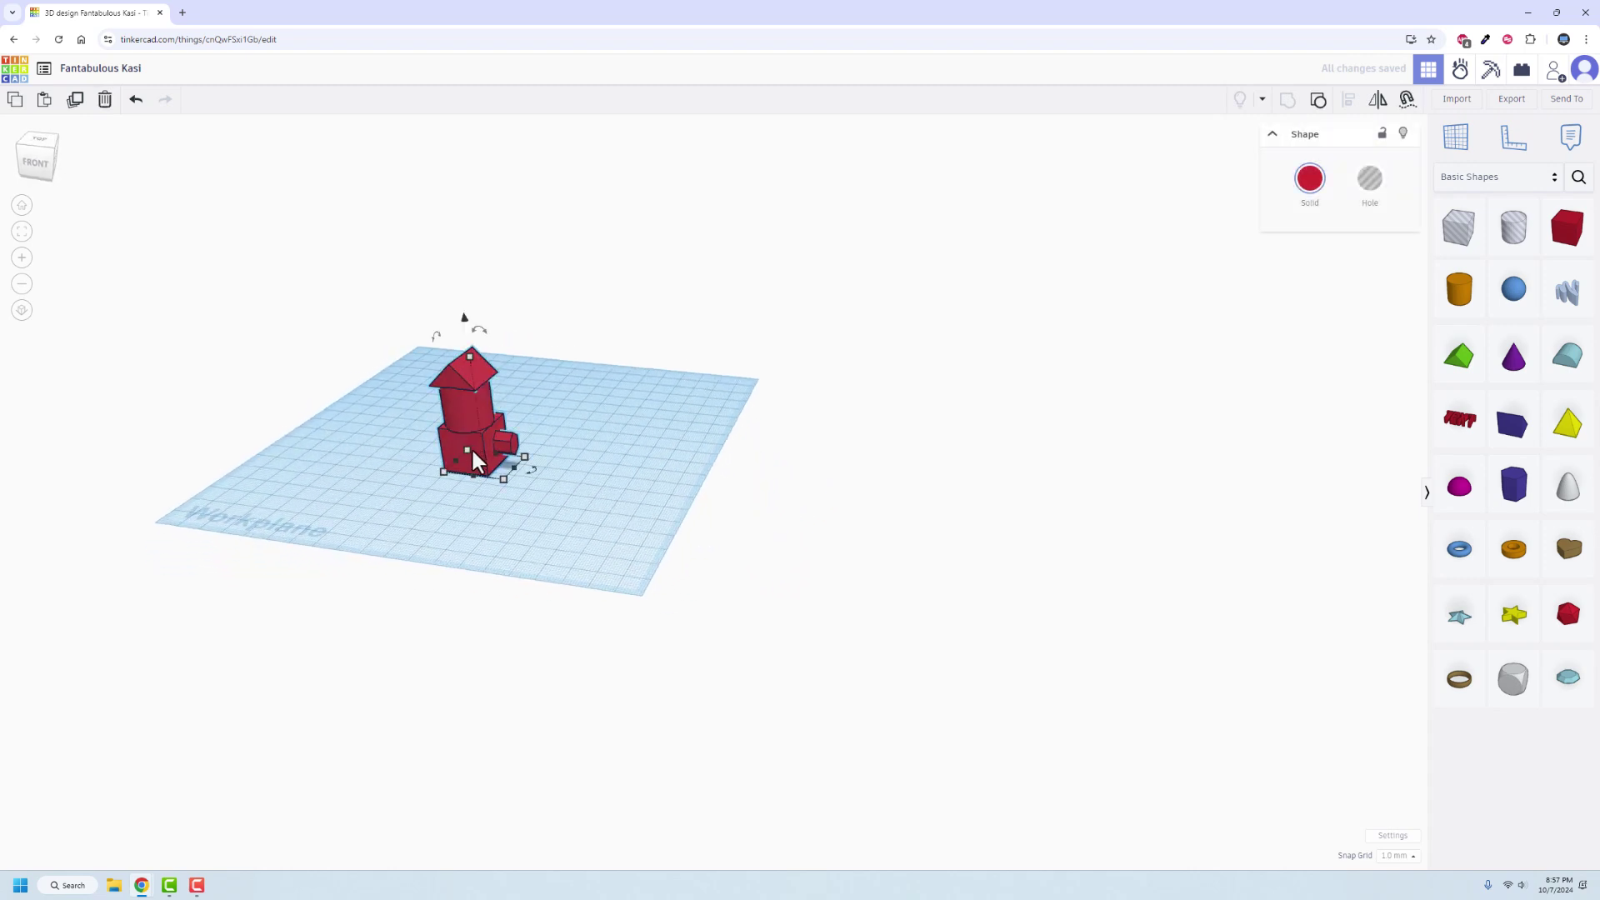
left_click_drag(473, 453, 507, 485)
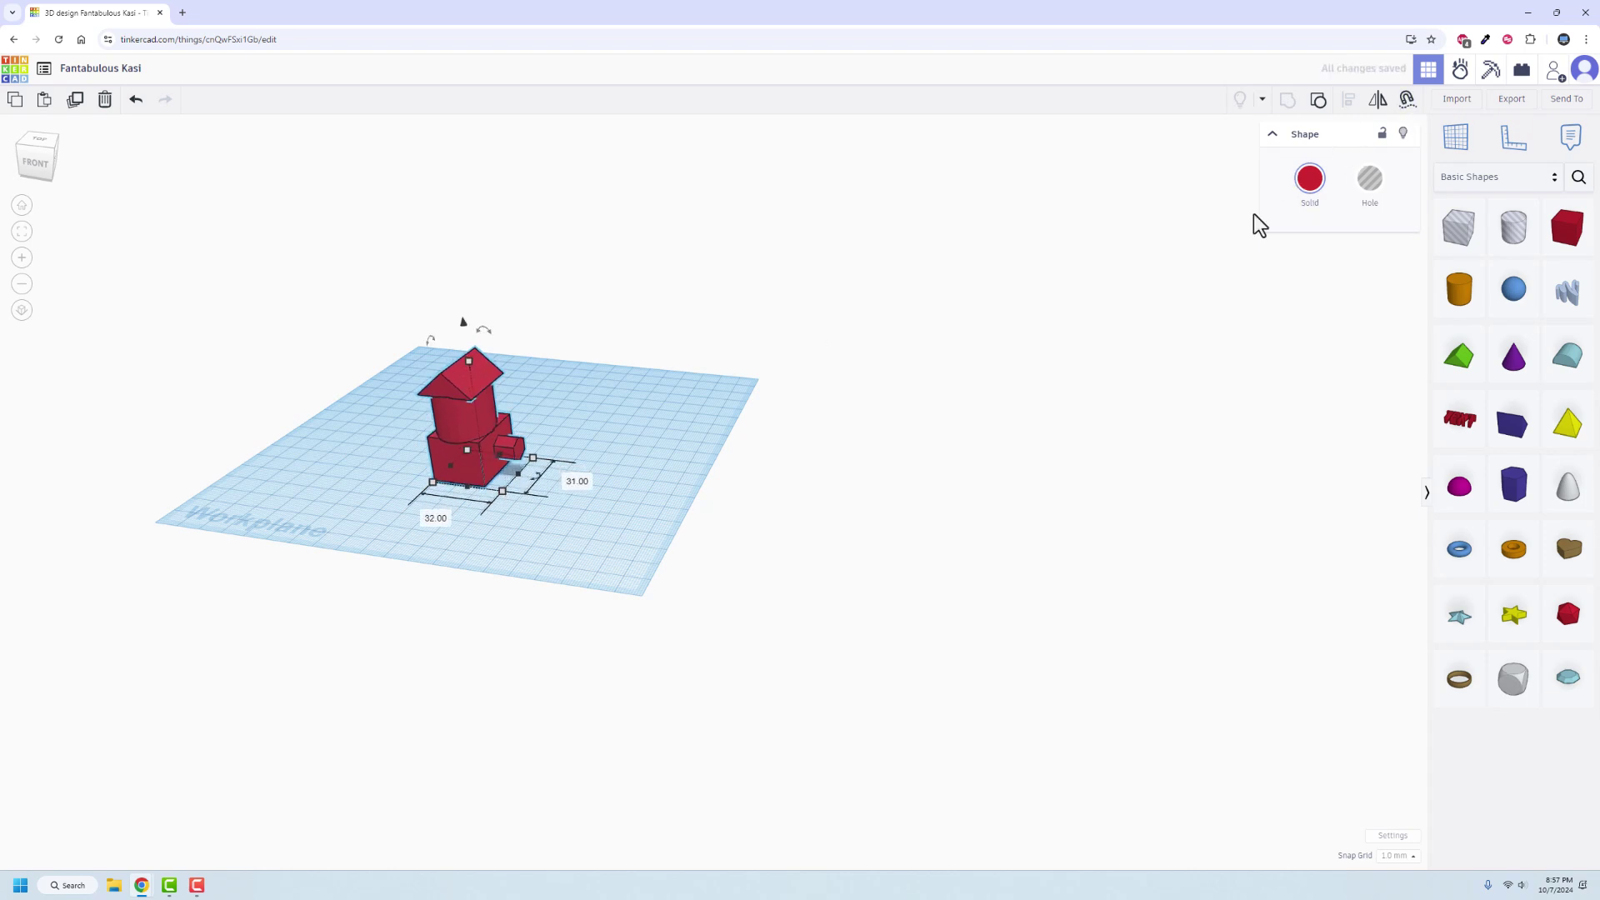
left_click(1318, 115)
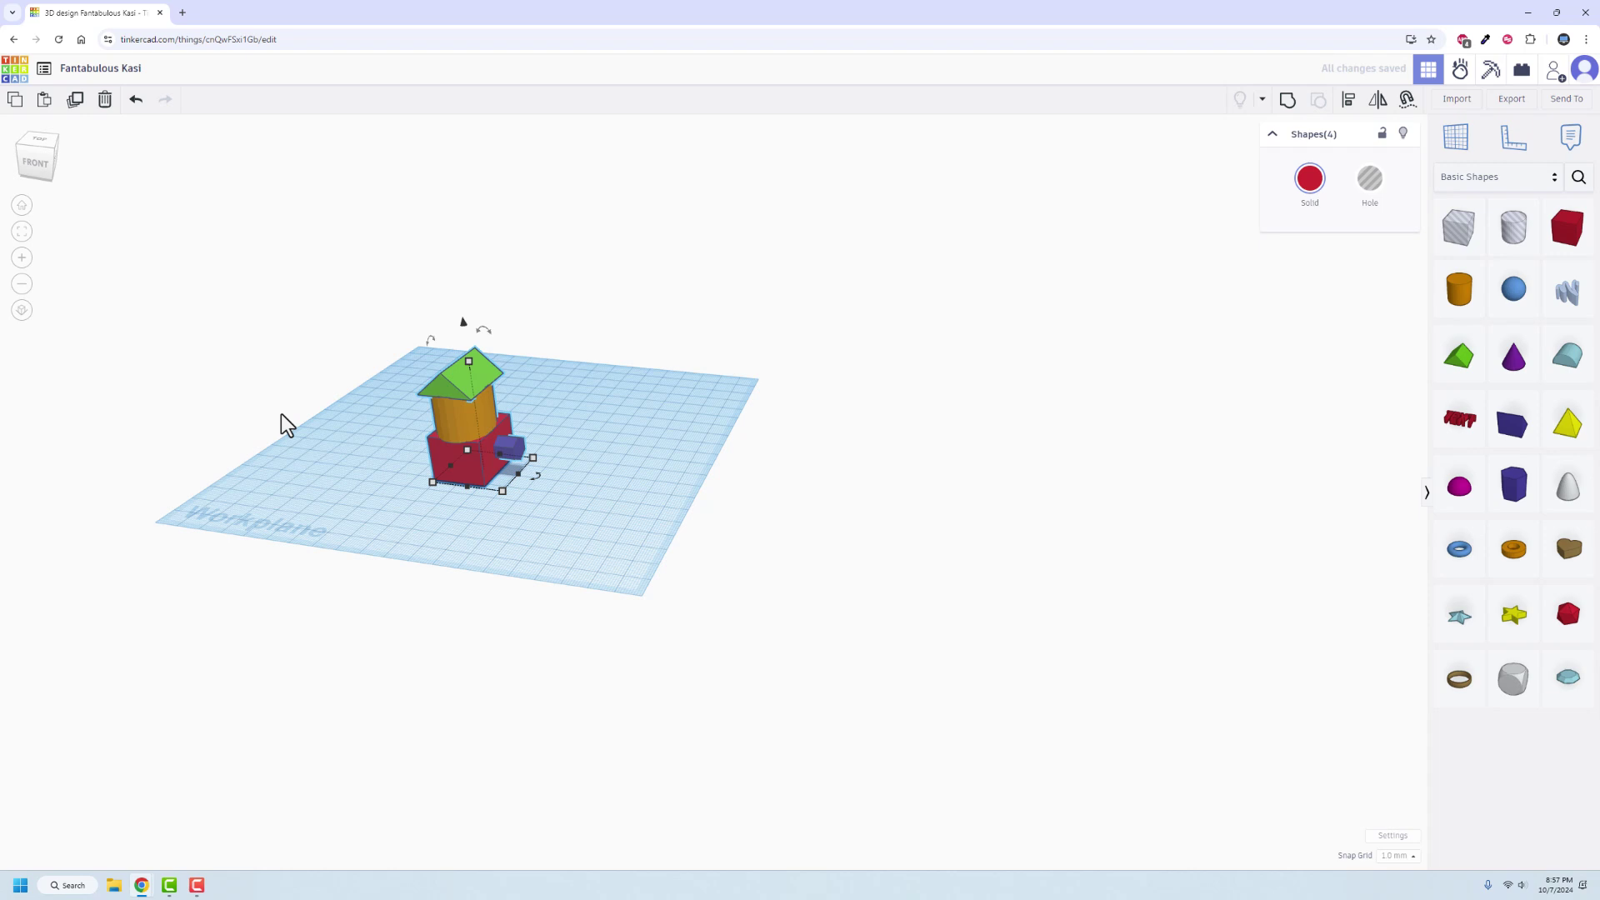
left_click(603, 402)
right_click_drag(565, 507, 656, 499)
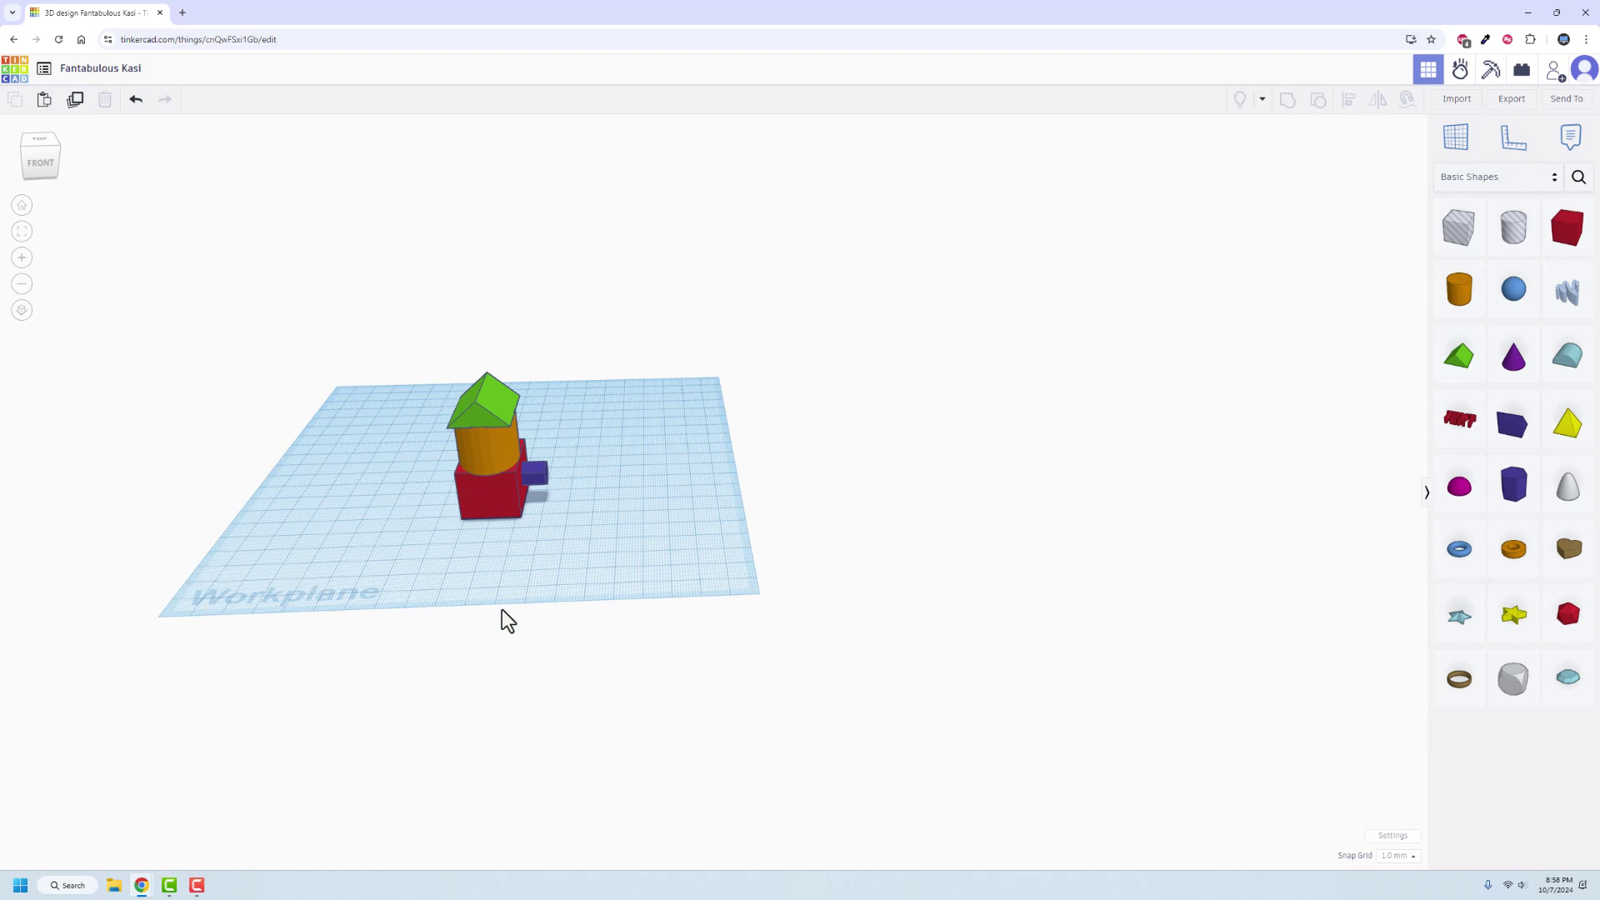
right_click_drag(614, 574, 514, 611)
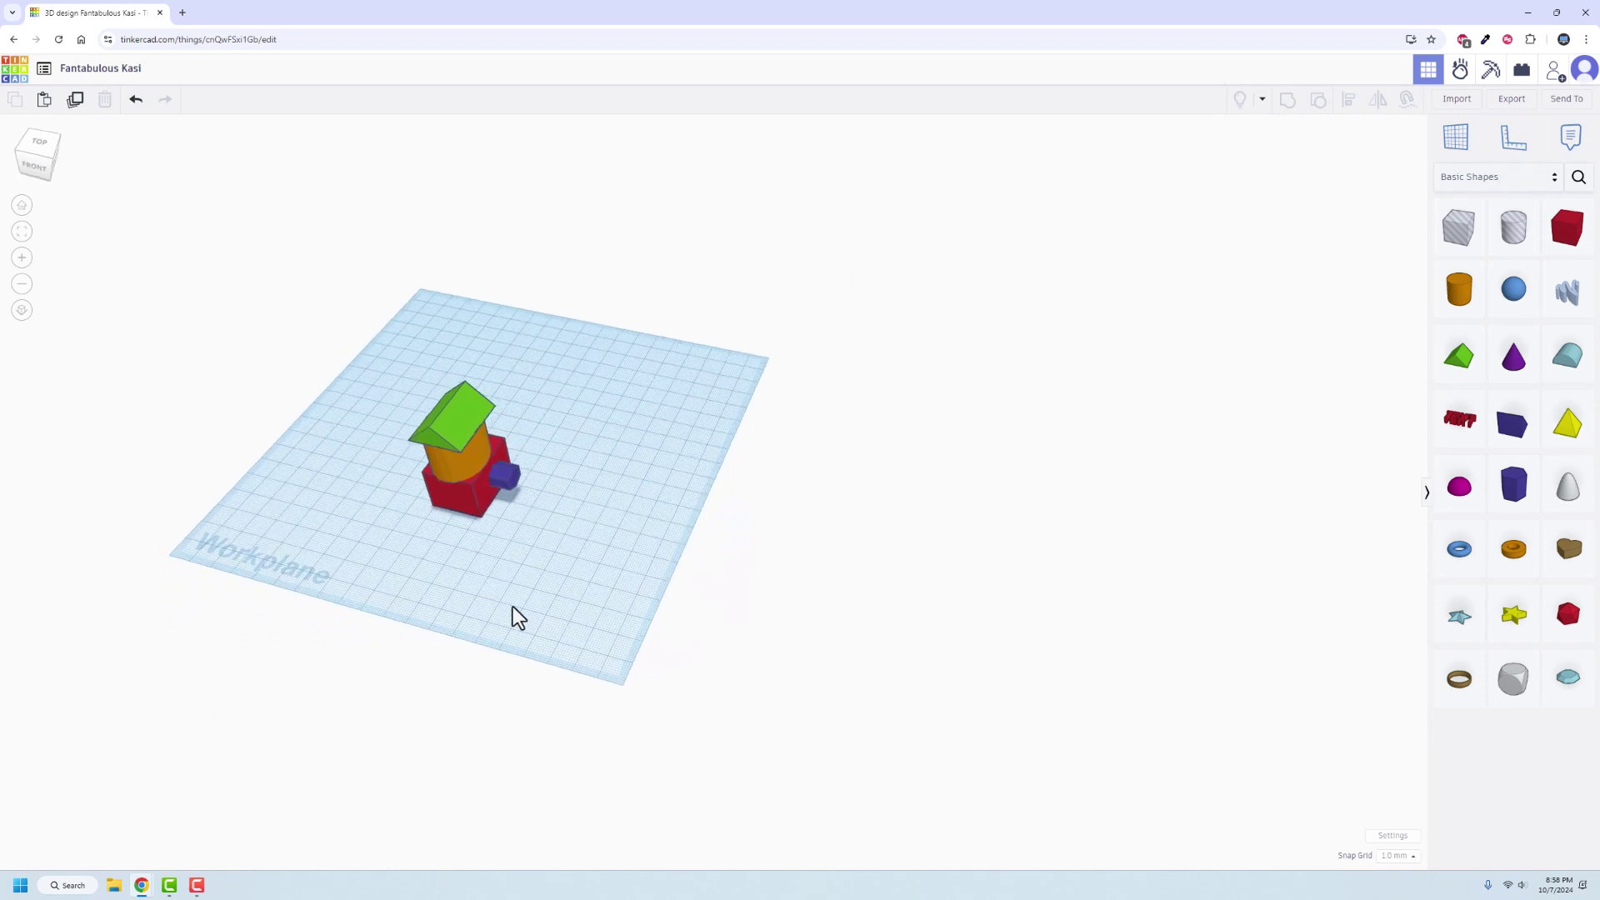